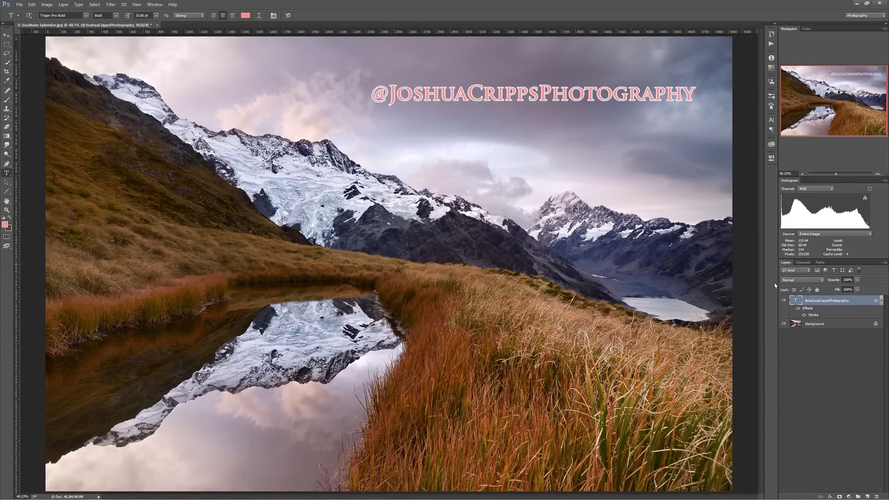
Step: Delete the stroked watermark text layer so only the background landscape photo remains
{"action": "left_click_drag", "start_coordinate": [842, 302], "coordinate": [876, 497]}
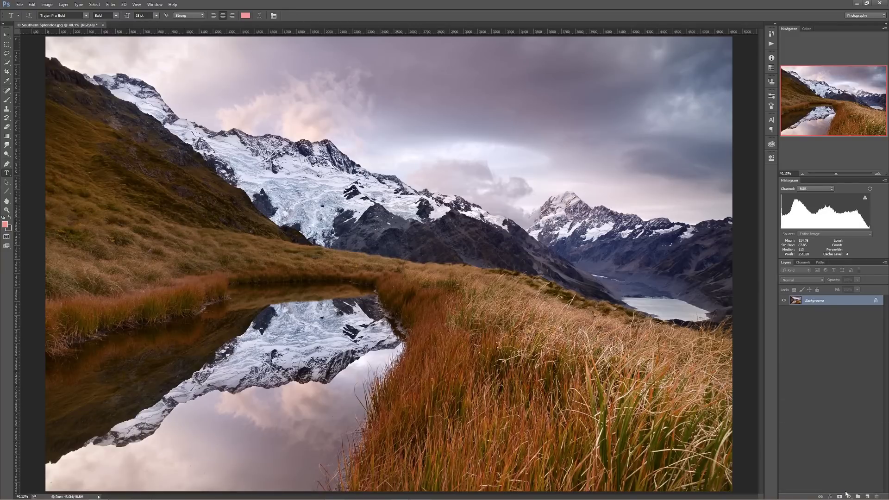
Step: Add a Levels adjustment layer, Levels 1, above the background photo
{"action": "left_click", "coordinate": [847, 496]}
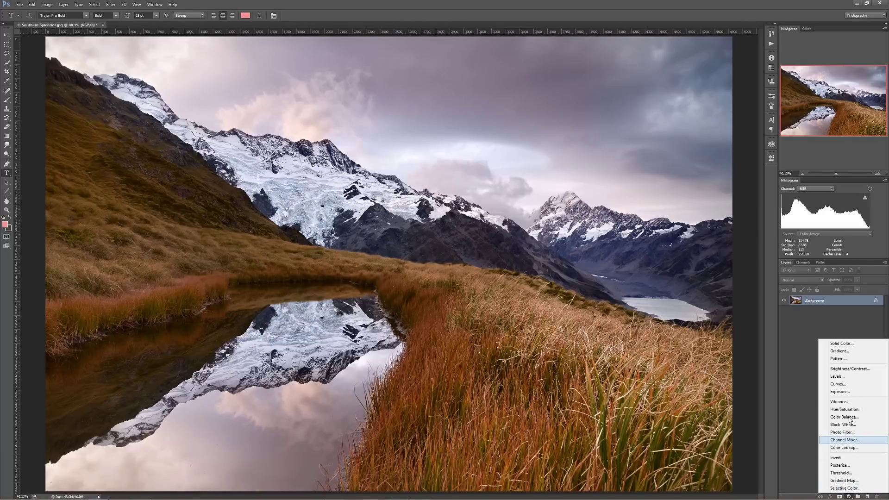
{"action": "left_click", "coordinate": [852, 378]}
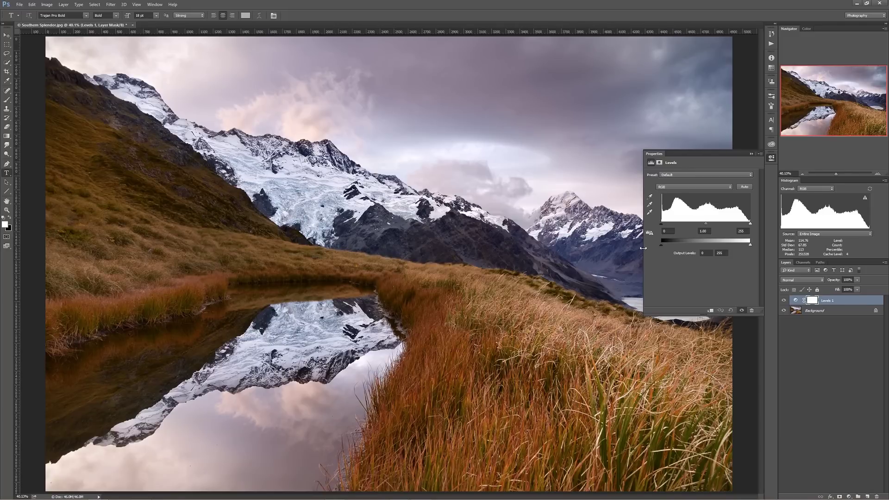
{"action": "mouse_move", "coordinate": [642, 248]}
{"action": "left_mouse_down"}
{"action": "mouse_move", "coordinate": [606, 249]}
{"action": "mouse_move", "coordinate": [631, 248]}
{"action": "left_mouse_up"}
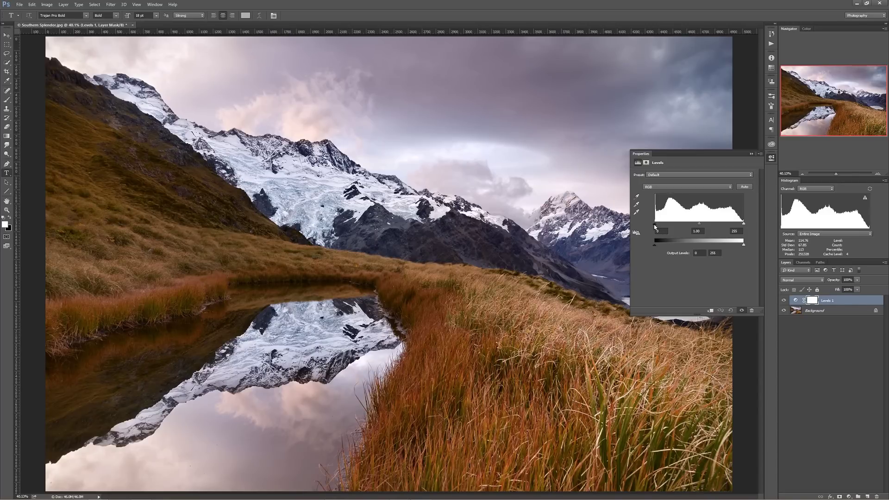
{"action": "left_click_drag", "start_coordinate": [656, 227], "coordinate": [664, 226]}
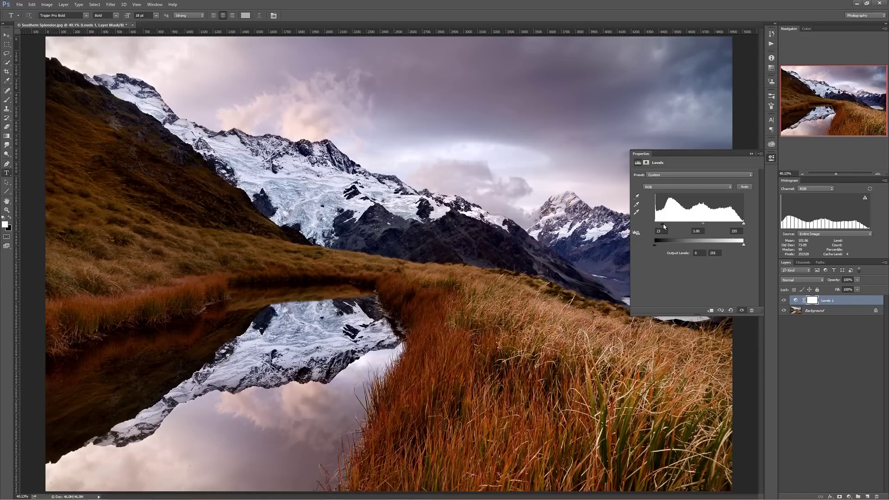
{"action": "left_click_drag", "start_coordinate": [664, 224], "coordinate": [654, 224]}
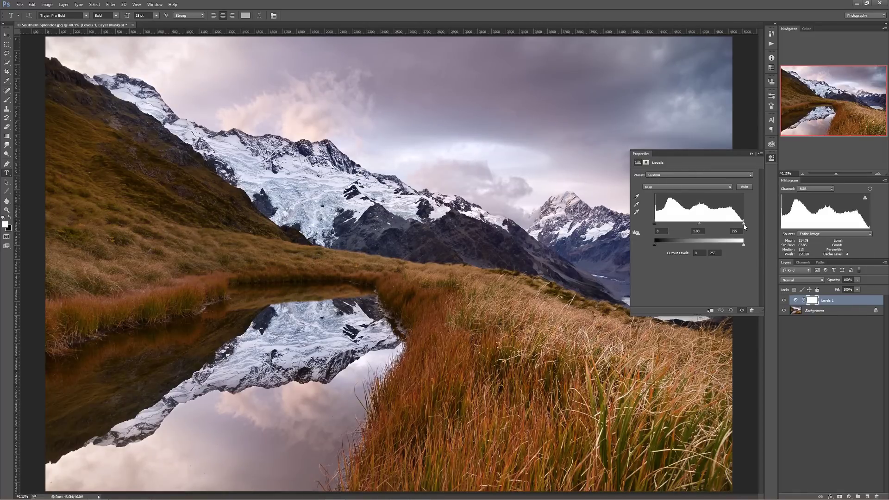
{"action": "left_click_drag", "start_coordinate": [744, 224], "coordinate": [734, 223]}
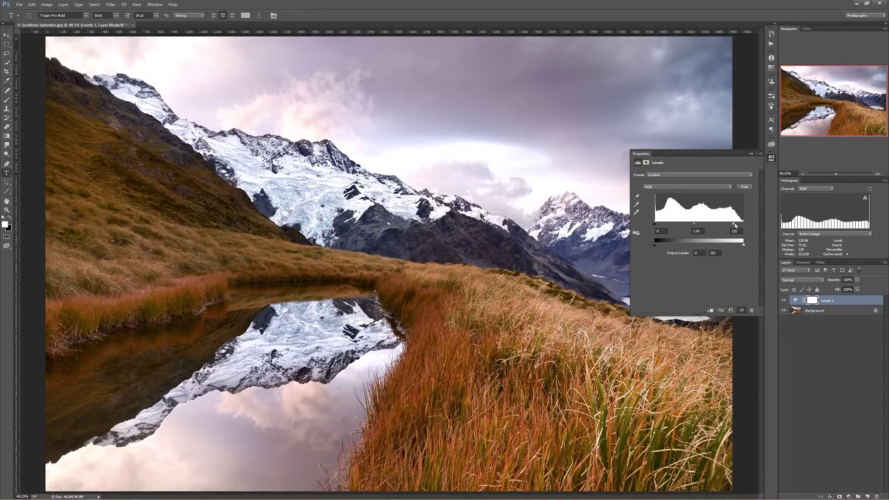
{"action": "left_click_drag", "start_coordinate": [735, 224], "coordinate": [749, 225]}
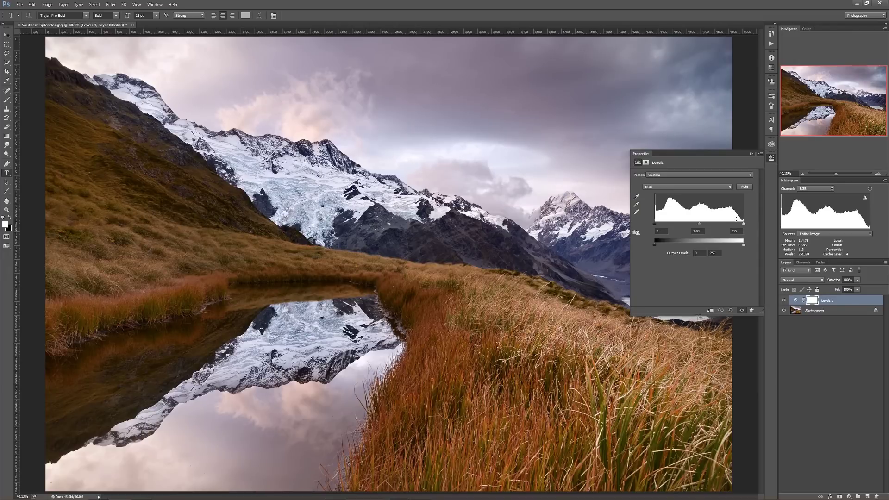
Step: Sample the Levels black point from the pond reflection and the white point from the bright sky
{"action": "left_click", "coordinate": [638, 197]}
{"action": "left_click", "coordinate": [638, 205]}
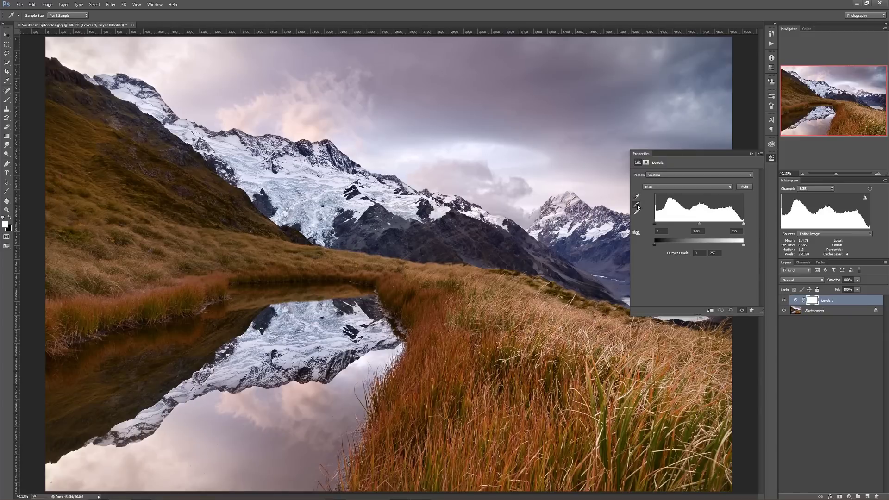
{"action": "left_click", "coordinate": [637, 198]}
{"action": "left_click", "coordinate": [304, 368]}
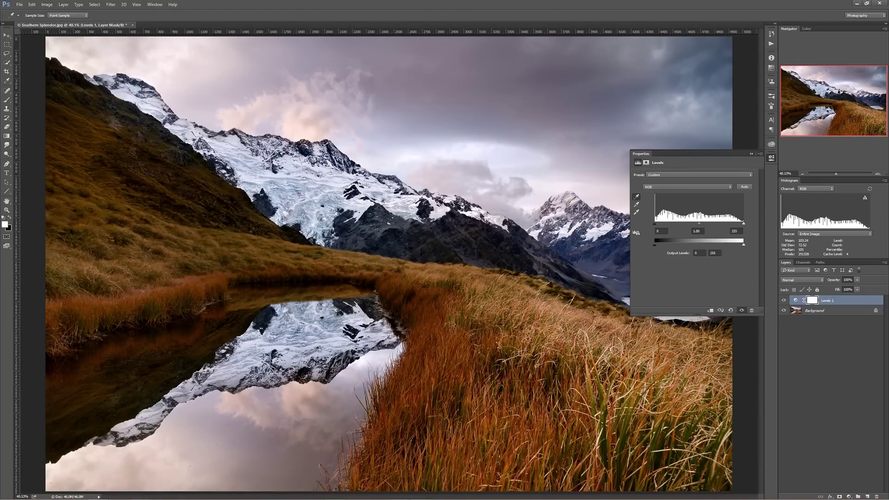
{"action": "left_click", "coordinate": [637, 213]}
{"action": "left_click", "coordinate": [184, 51]}
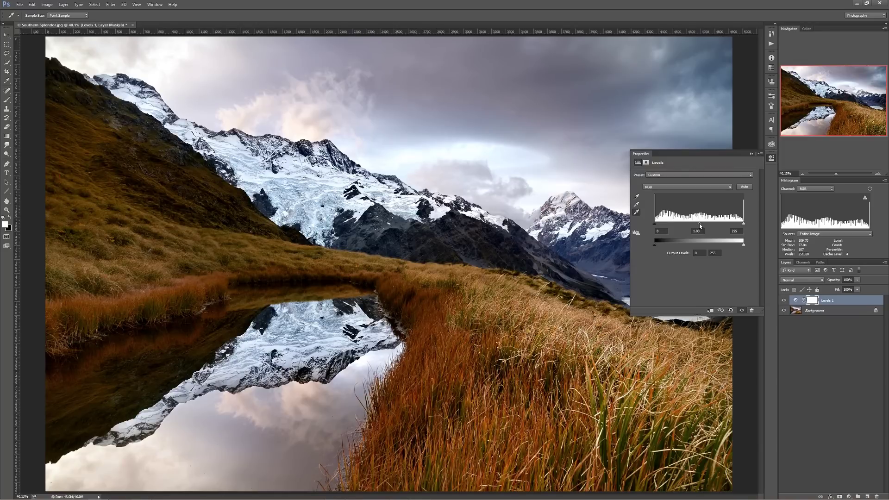
Step: Try Levels midtone values of 0.46 and 0.82, then reset Levels 1 to its defaults
{"action": "mouse_move", "coordinate": [699, 223]}
{"action": "left_mouse_down"}
{"action": "mouse_move", "coordinate": [677, 224]}
{"action": "mouse_move", "coordinate": [714, 224]}
{"action": "left_mouse_up"}
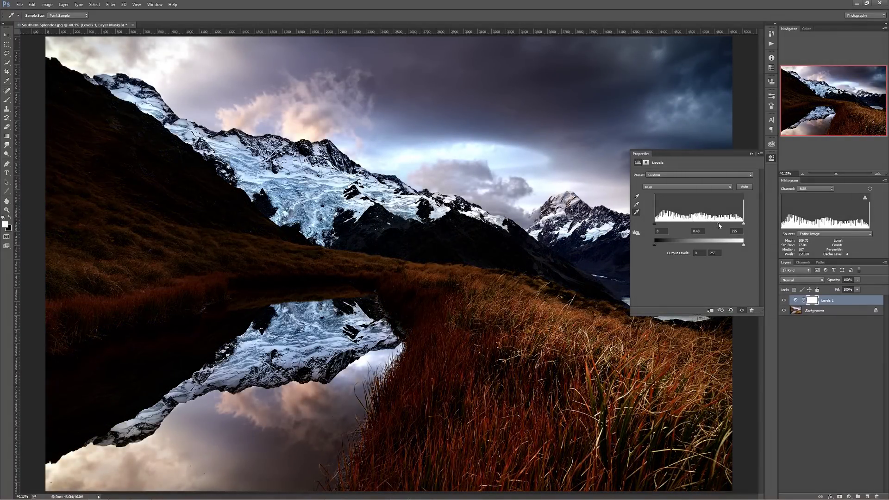
{"action": "left_click_drag", "start_coordinate": [719, 223], "coordinate": [718, 225]}
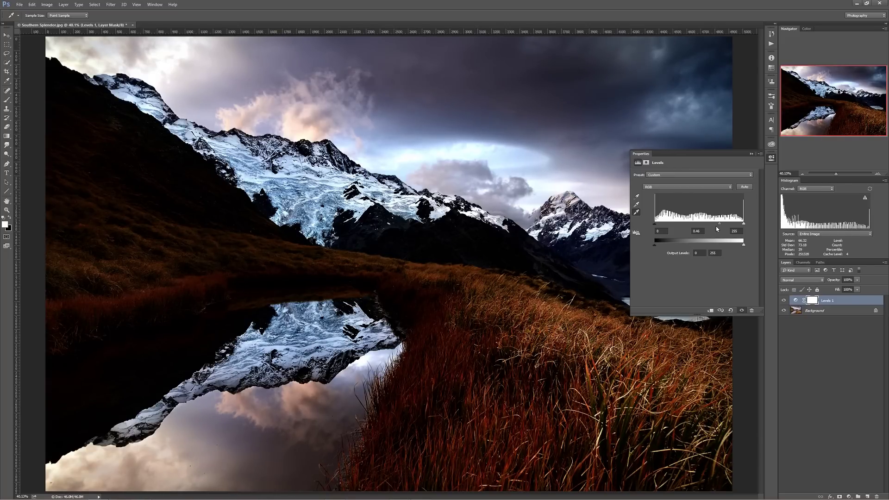
{"action": "left_click_drag", "start_coordinate": [719, 224], "coordinate": [706, 230]}
{"action": "left_click", "coordinate": [698, 230]}
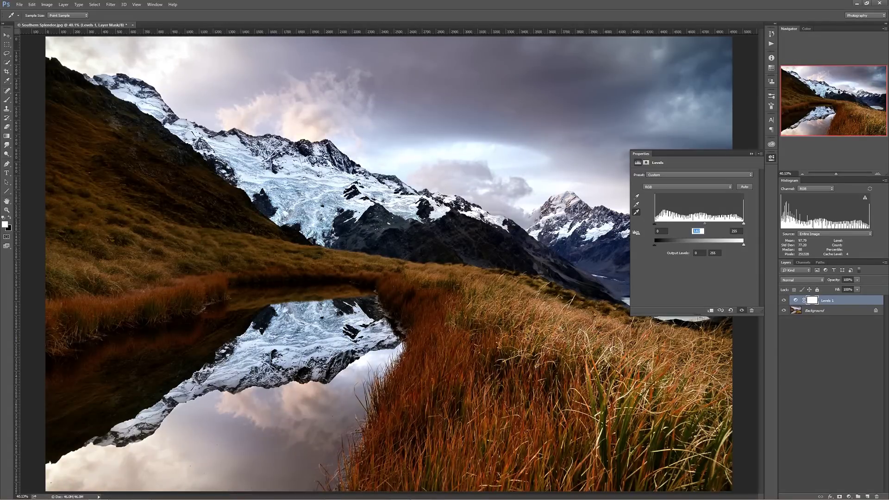
{"action": "left_click", "coordinate": [731, 311]}
{"action": "key", "text": "t"}
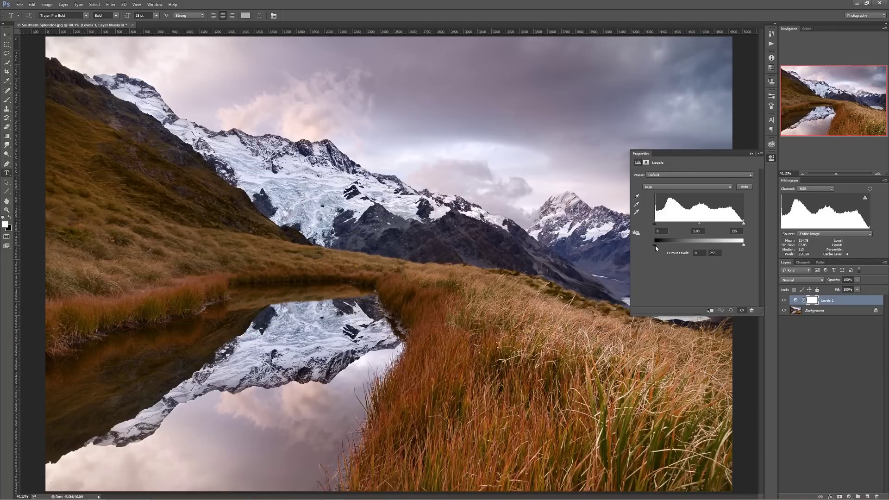
Step: Try shadow output 22 and lower output white, restore 0–255, then target the Red channel
{"action": "left_click_drag", "start_coordinate": [655, 245], "coordinate": [661, 245]}
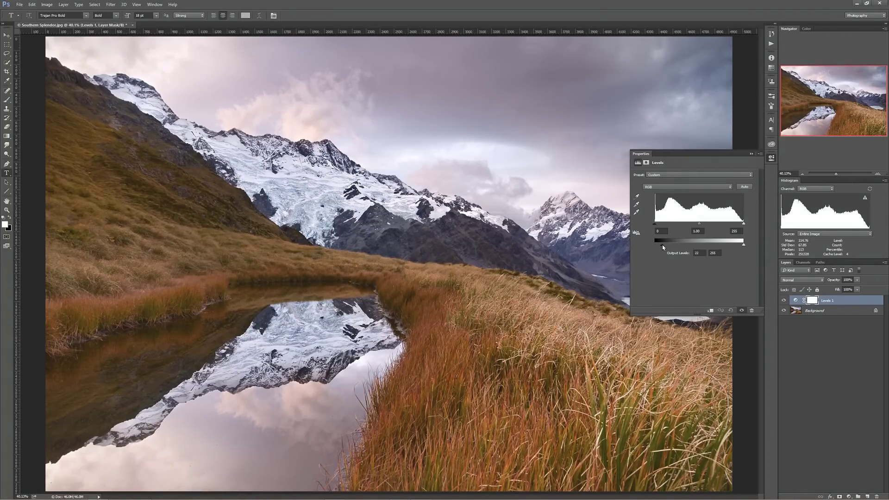
{"action": "left_click_drag", "start_coordinate": [659, 245], "coordinate": [651, 249]}
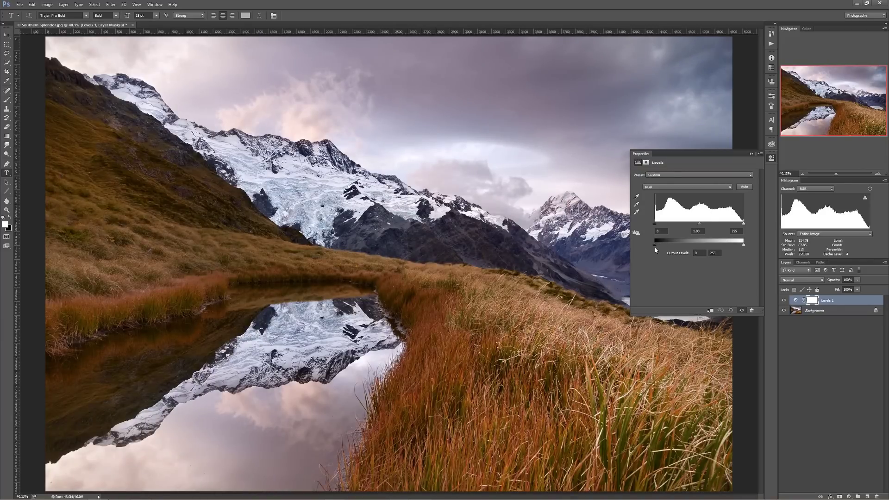
{"action": "left_click_drag", "start_coordinate": [655, 249], "coordinate": [656, 249]}
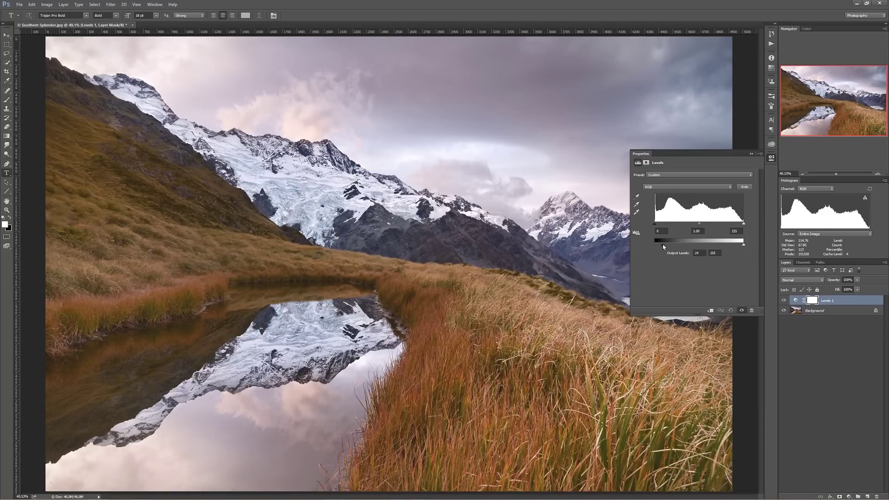
{"action": "left_click_drag", "start_coordinate": [661, 244], "coordinate": [660, 243]}
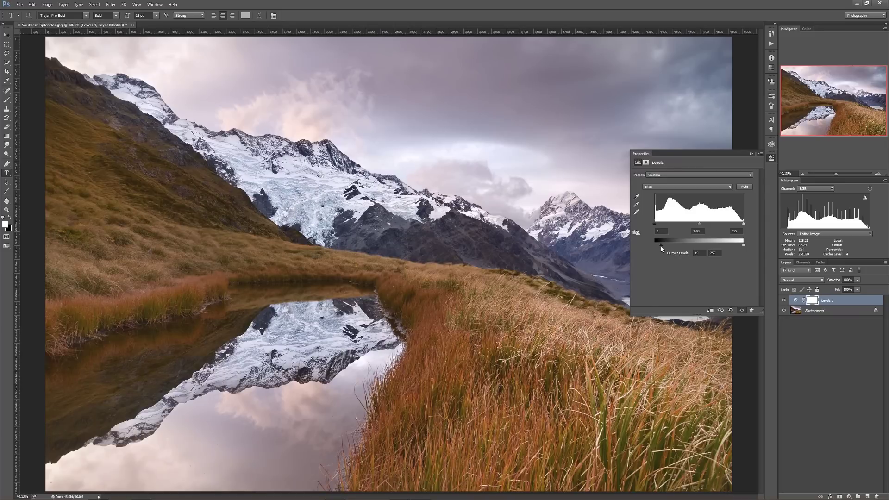
{"action": "left_click_drag", "start_coordinate": [662, 247], "coordinate": [663, 246]}
{"action": "mouse_move", "coordinate": [744, 246]}
{"action": "left_mouse_down"}
{"action": "mouse_move", "coordinate": [727, 248]}
{"action": "mouse_move", "coordinate": [746, 248]}
{"action": "mouse_move", "coordinate": [735, 247]}
{"action": "left_mouse_up"}
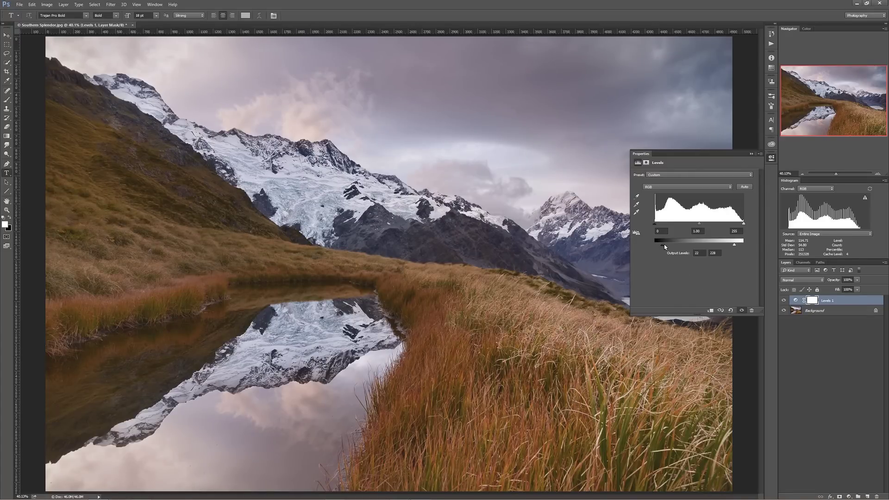
{"action": "left_click_drag", "start_coordinate": [662, 245], "coordinate": [654, 245]}
{"action": "left_click_drag", "start_coordinate": [738, 246], "coordinate": [744, 246]}
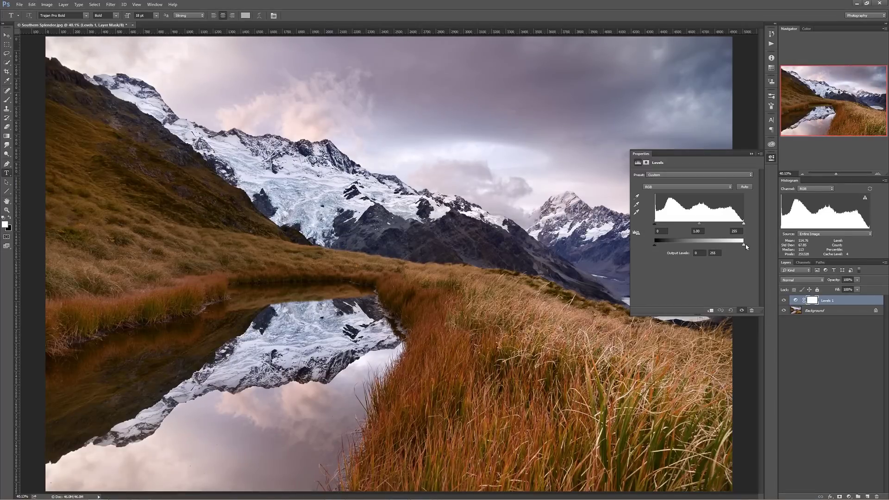
{"action": "left_click", "coordinate": [691, 186]}
{"action": "left_click", "coordinate": [689, 198]}
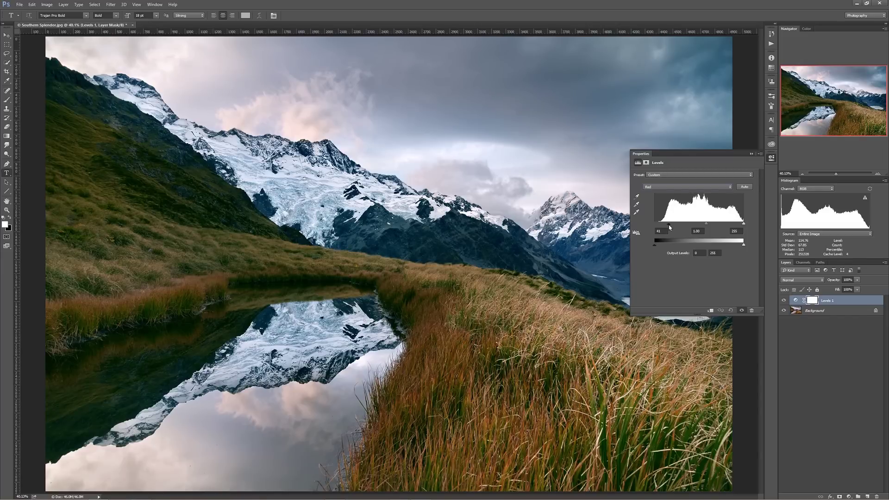
Step: Test the Red channel black and white points, return black to 0, and set its midtone to 0.46
{"action": "left_click_drag", "start_coordinate": [671, 227], "coordinate": [672, 223]}
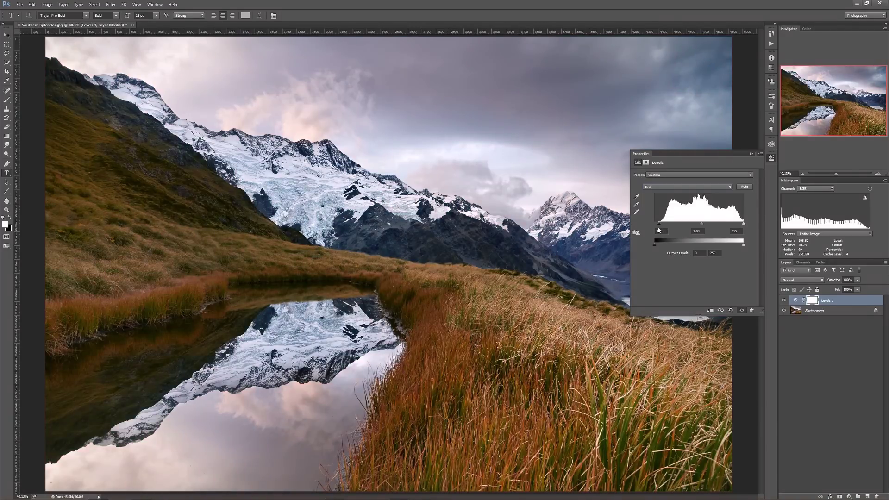
{"action": "left_click_drag", "start_coordinate": [659, 229], "coordinate": [655, 228]}
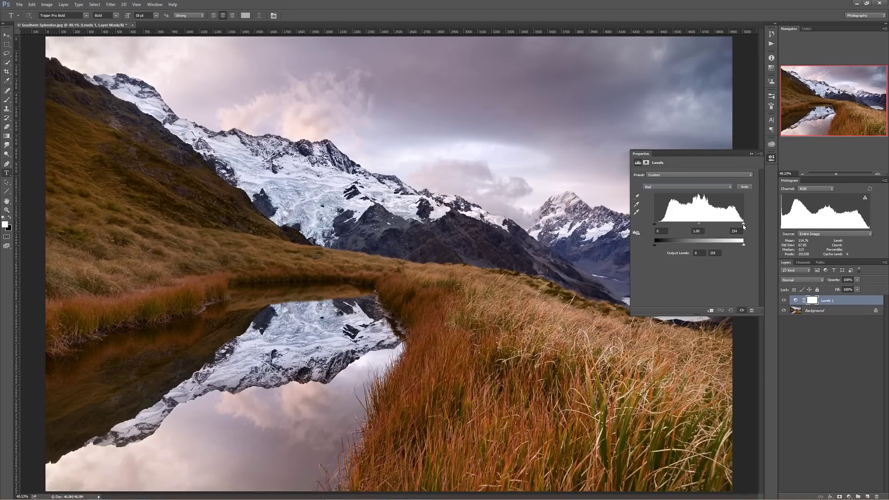
{"action": "left_click_drag", "start_coordinate": [743, 224], "coordinate": [730, 225]}
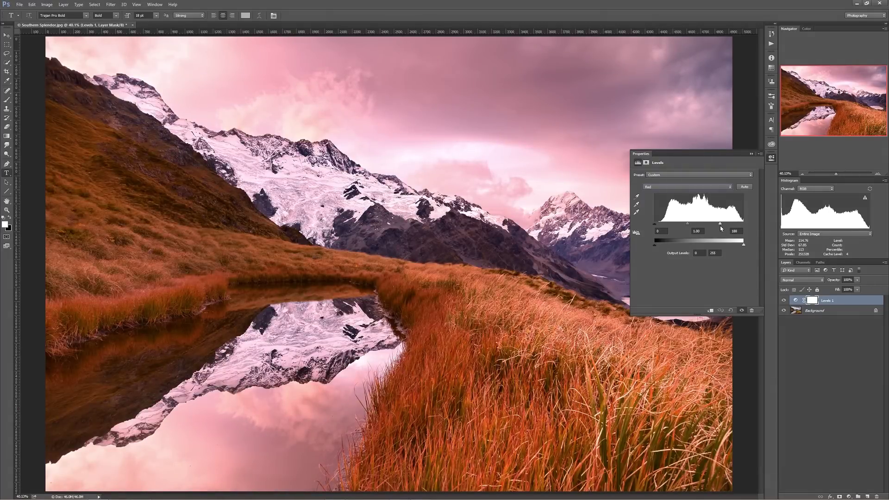
{"action": "left_click_drag", "start_coordinate": [727, 224], "coordinate": [748, 224]}
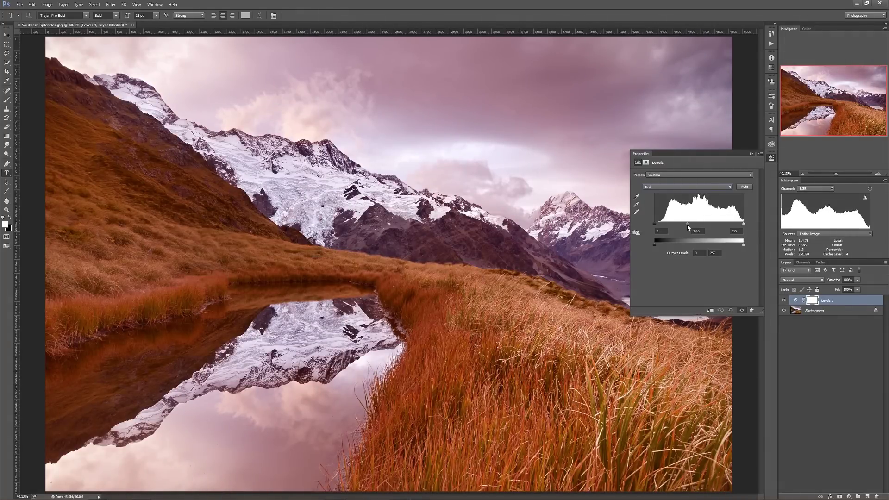
{"action": "left_click_drag", "start_coordinate": [707, 225], "coordinate": [716, 227]}
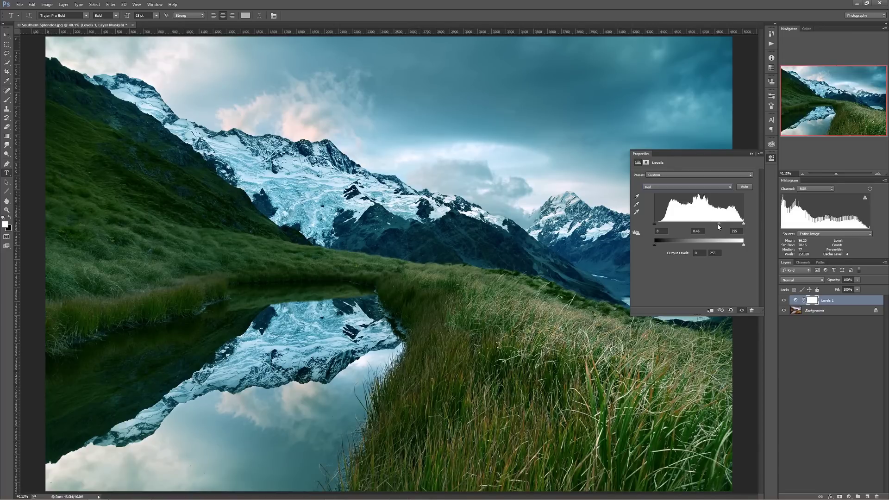
{"action": "left_click_drag", "start_coordinate": [718, 225], "coordinate": [707, 225]}
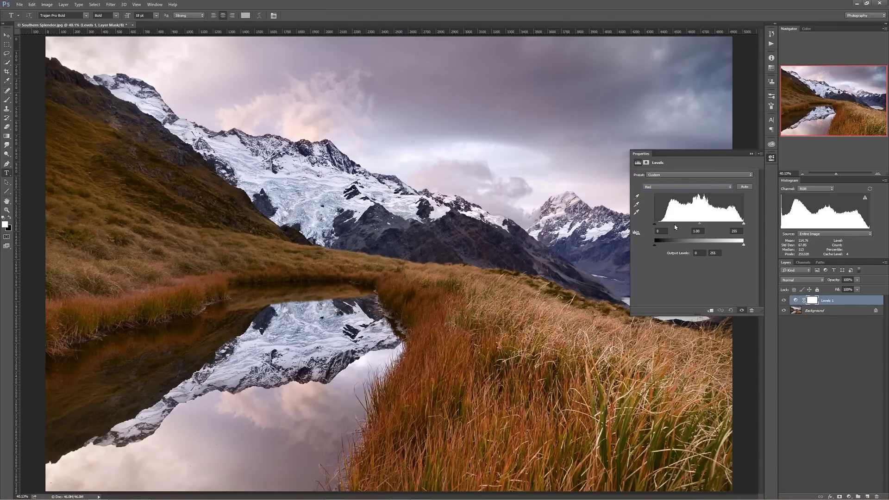
Step: On the RGB channel, set input black to 11 and white to 236, comparing with Levels 1 on and off
{"action": "left_click", "coordinate": [696, 188]}
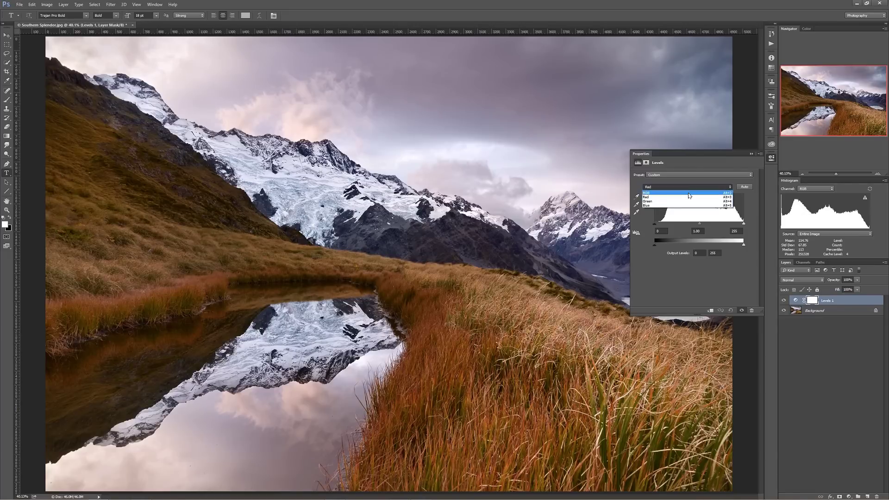
{"action": "left_click", "coordinate": [688, 193]}
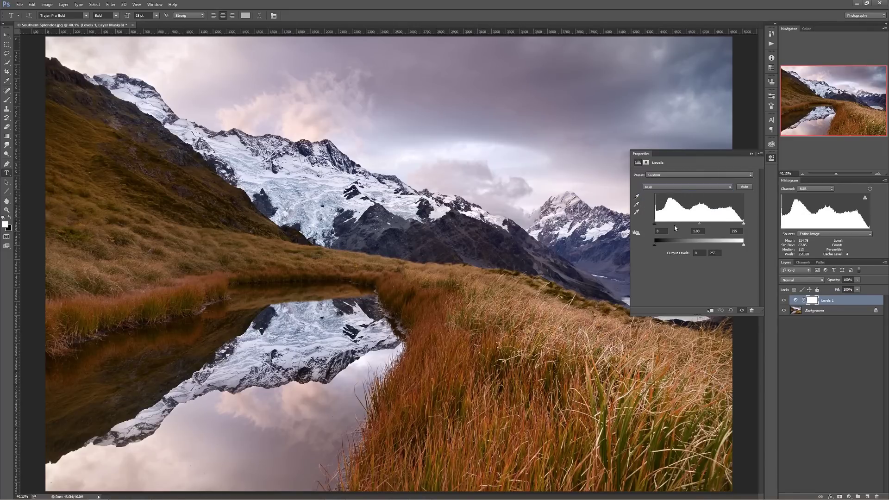
{"action": "left_click_drag", "start_coordinate": [653, 224], "coordinate": [658, 224]}
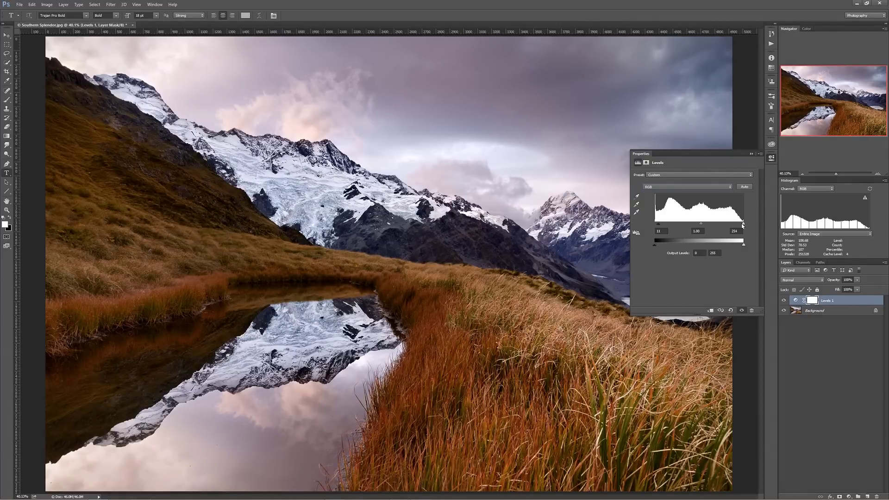
{"action": "left_click_drag", "start_coordinate": [743, 224], "coordinate": [737, 224]}
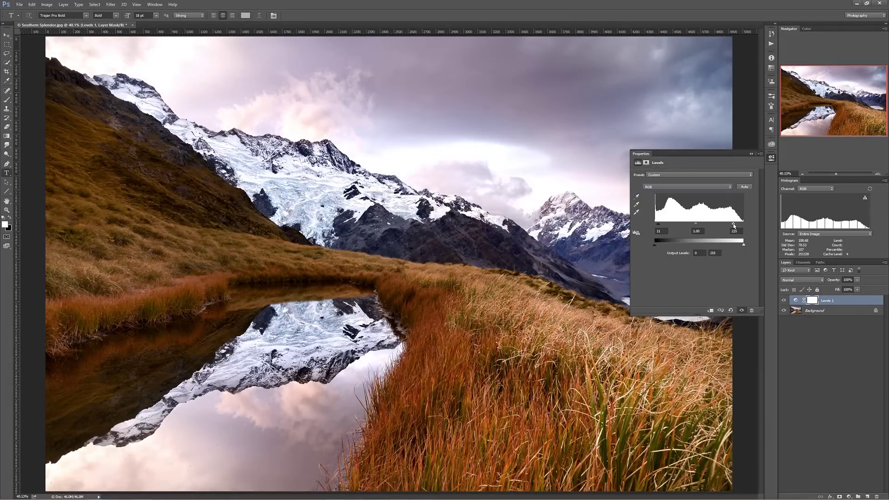
{"action": "left_click", "coordinate": [784, 301]}
{"action": "left_click", "coordinate": [785, 301]}
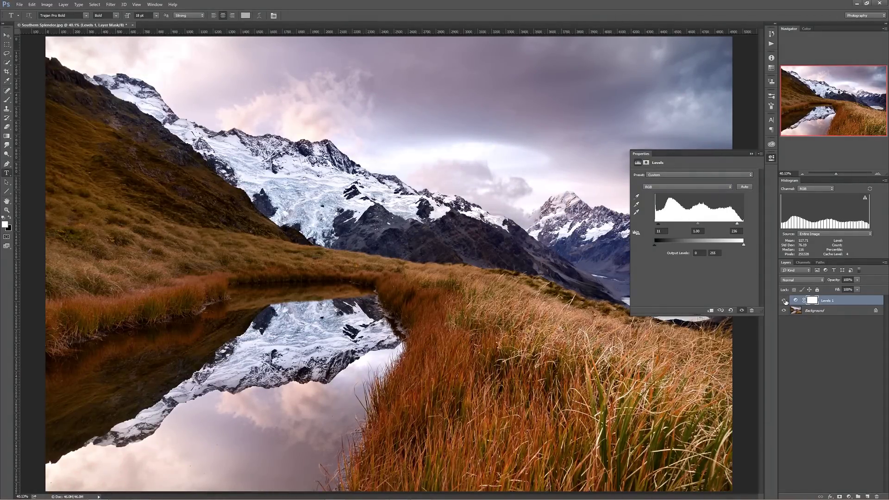
{"action": "left_click", "coordinate": [784, 301]}
{"action": "left_click", "coordinate": [785, 301]}
{"action": "left_click", "coordinate": [785, 301]}
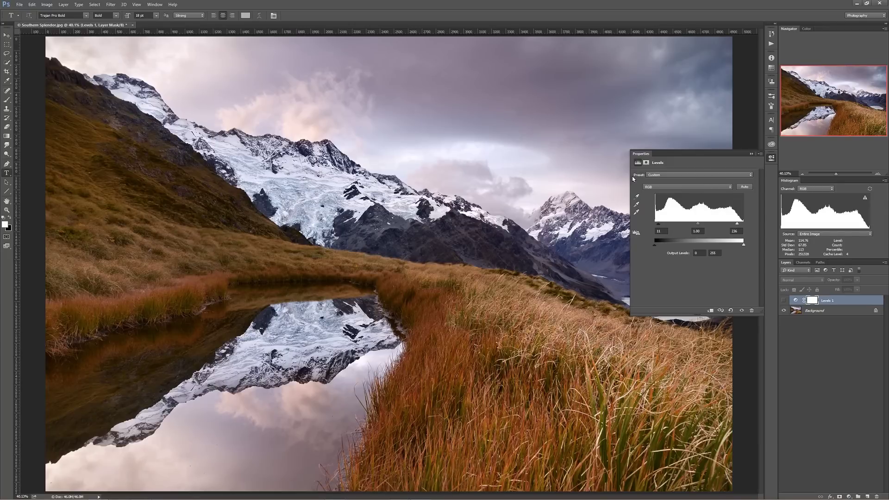
Step: Try the Darker, Increase Contrast 1 and Lighten Shadows presets and gamma 0.93, then reset Levels 1 to its defaults
{"action": "left_click", "coordinate": [677, 176]}
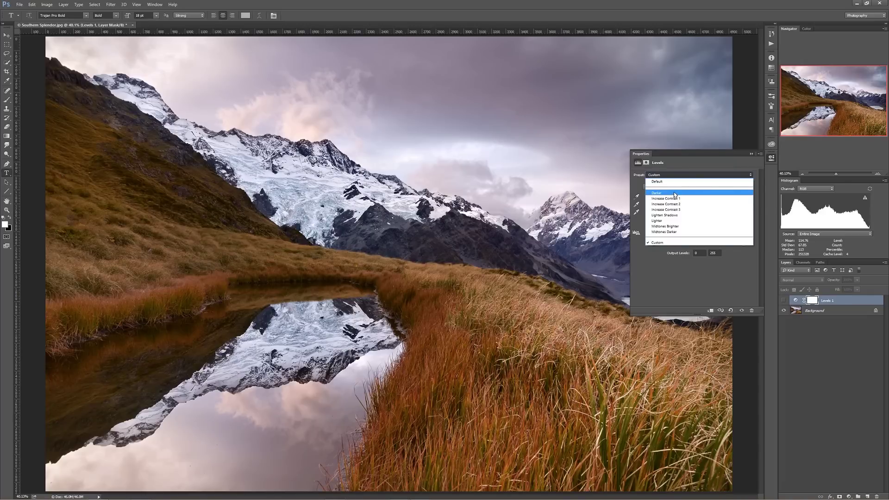
{"action": "left_click", "coordinate": [676, 194]}
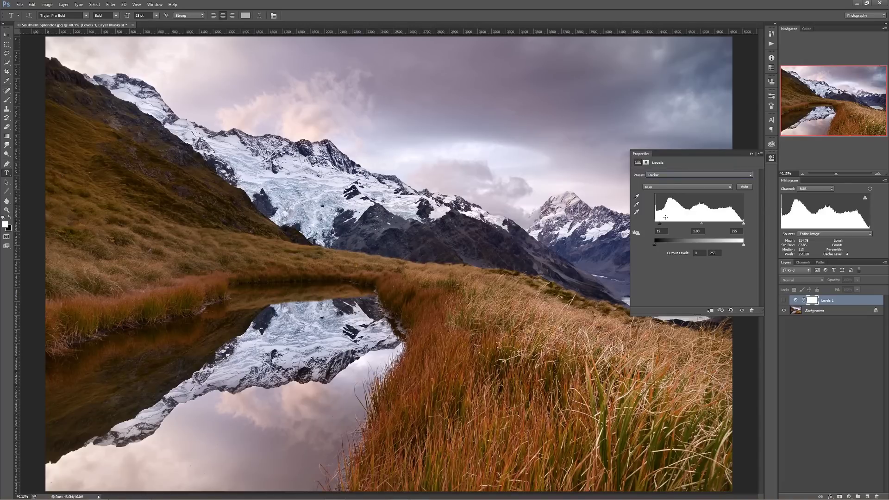
{"action": "left_click", "coordinate": [783, 300]}
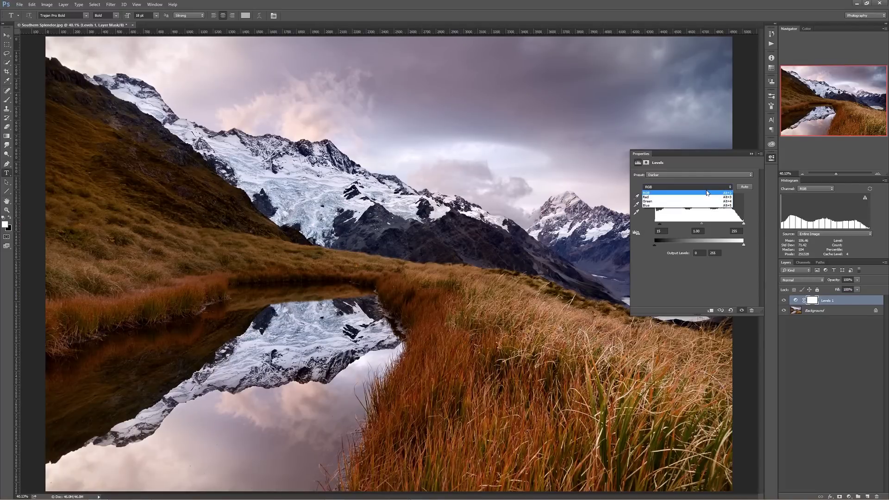
{"action": "left_click", "coordinate": [709, 175]}
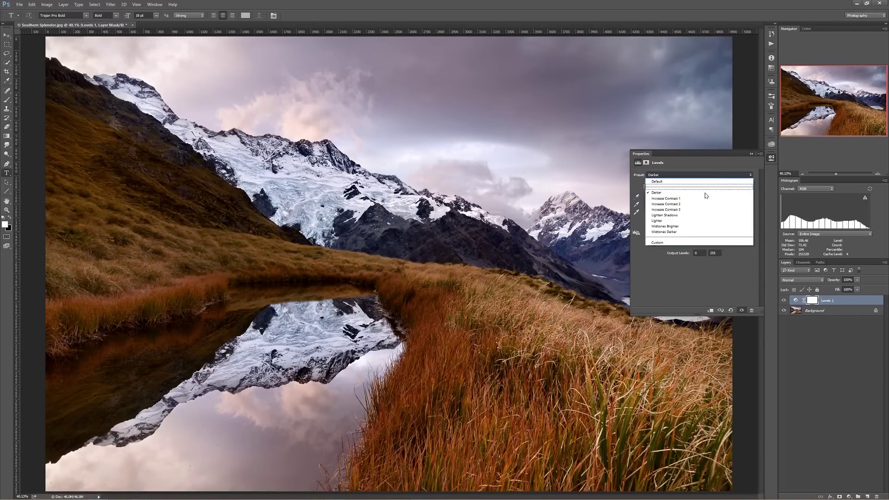
{"action": "left_click", "coordinate": [702, 198]}
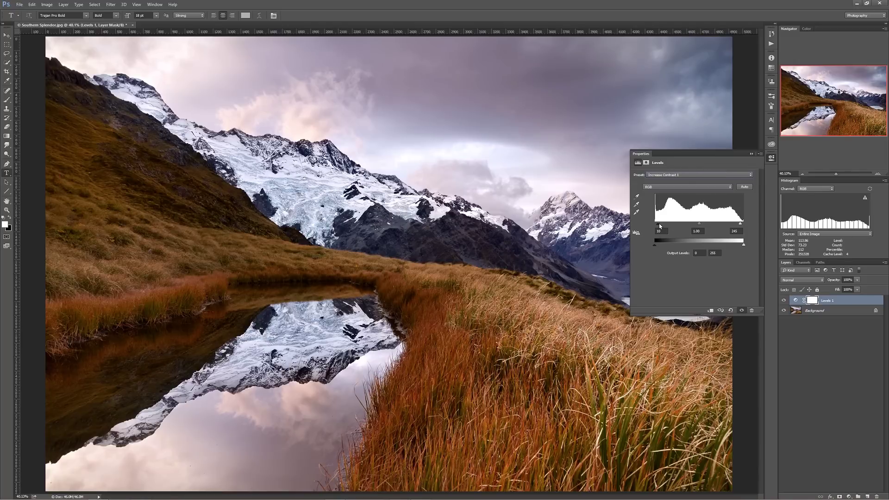
{"action": "left_click", "coordinate": [708, 175]}
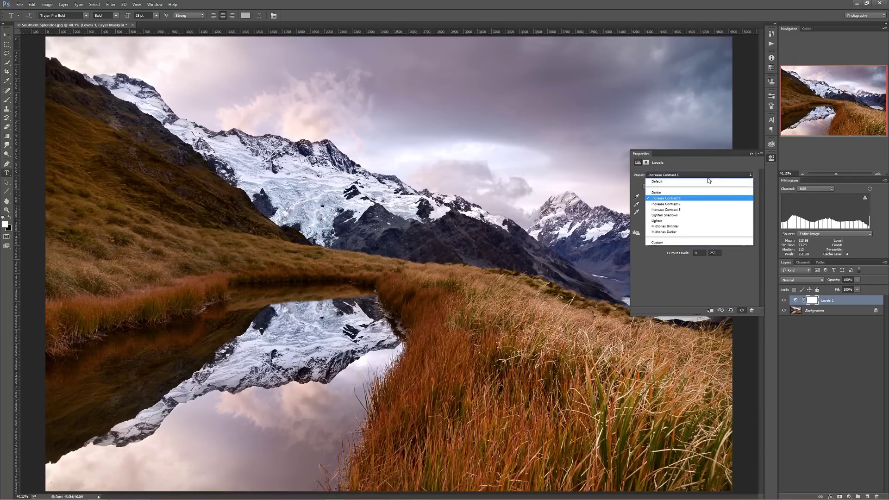
{"action": "left_click", "coordinate": [686, 212]}
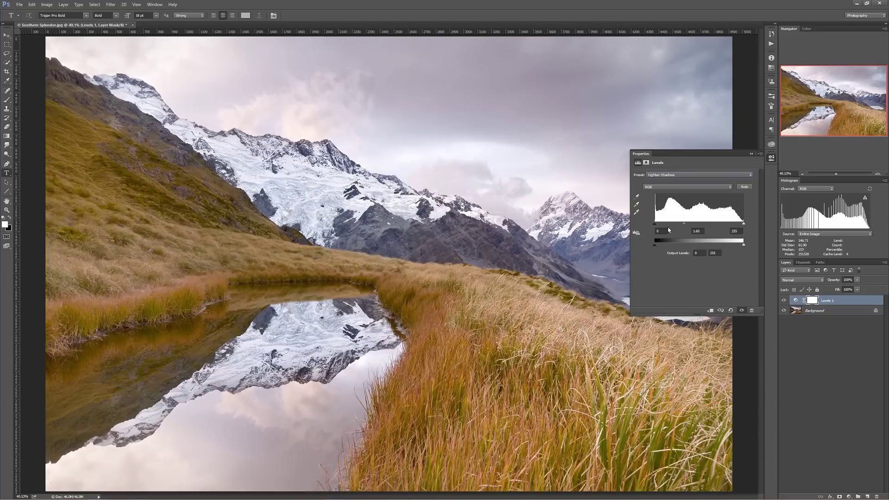
{"action": "left_click_drag", "start_coordinate": [688, 223], "coordinate": [701, 224]}
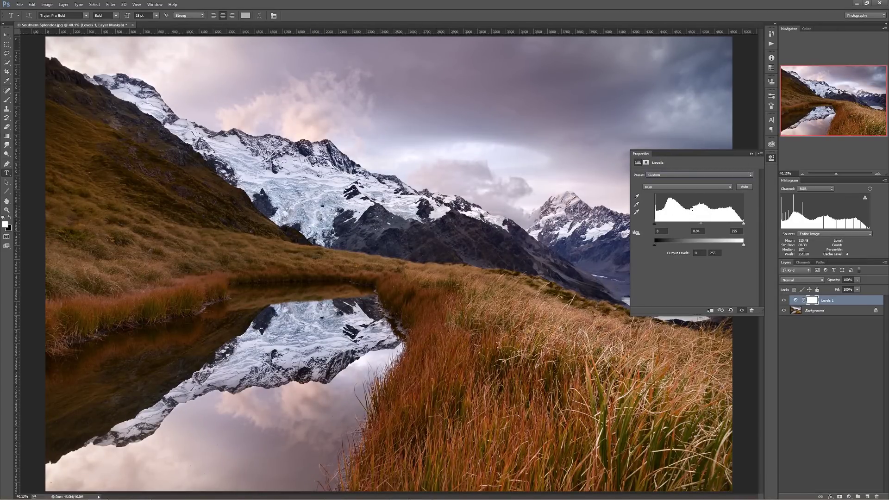
{"action": "left_click", "coordinate": [796, 300]}
{"action": "left_click", "coordinate": [731, 310]}
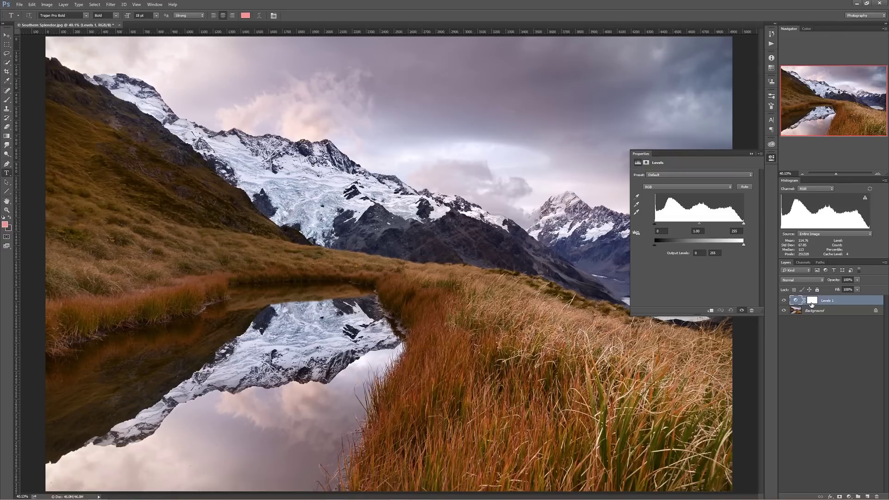
Step: Add a Curves 1 adjustment layer above Levels 1, briefly viewing the Levels 1 settings before returning to Curves
{"action": "left_click", "coordinate": [849, 496]}
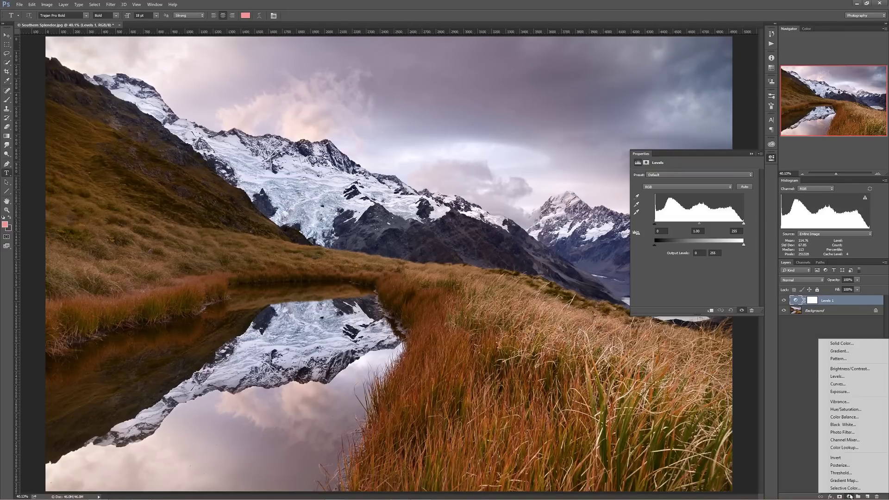
{"action": "left_click", "coordinate": [851, 384]}
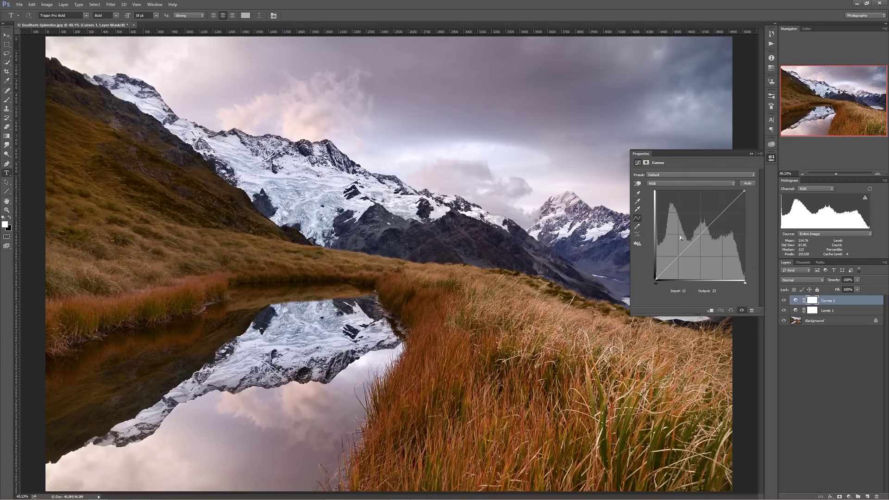
{"action": "left_click", "coordinate": [797, 310]}
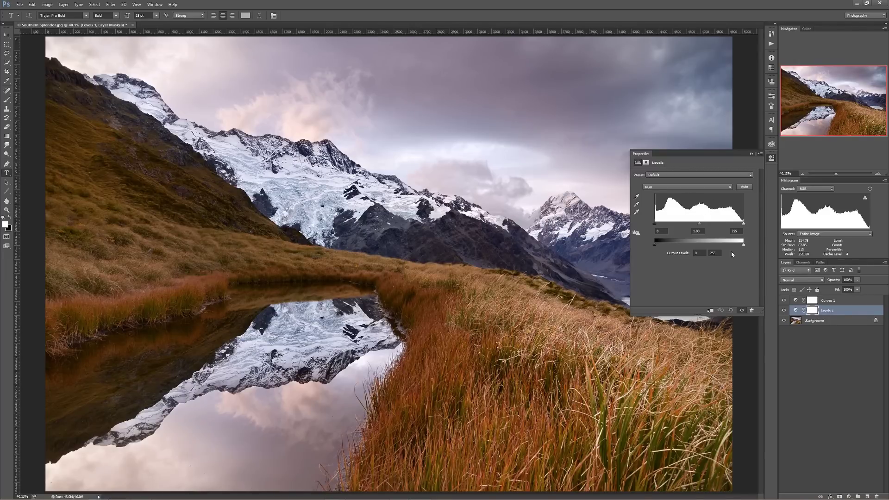
{"action": "left_click", "coordinate": [795, 301]}
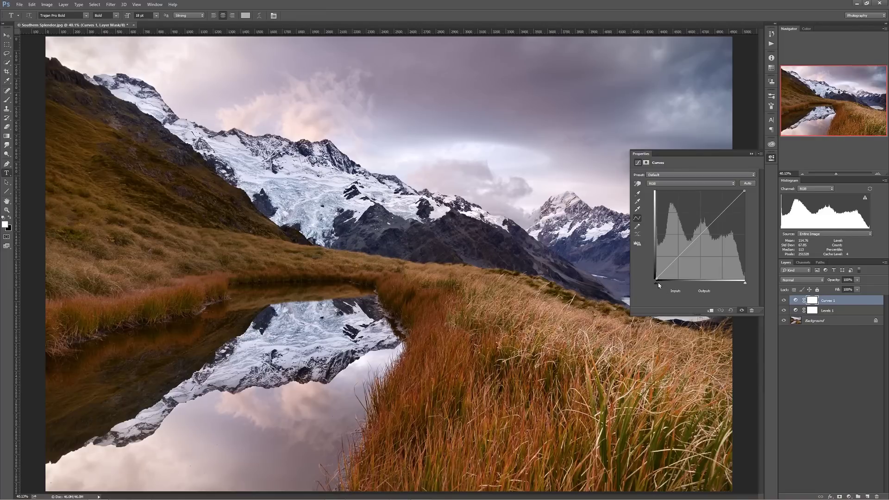
Step: Try Curves black point 15 then 8 and white point 238 with clipping shown, reset Curves, then select Levels 1
{"action": "left_click_drag", "start_coordinate": [656, 287], "coordinate": [661, 286]}
{"action": "left_click", "coordinate": [761, 154]}
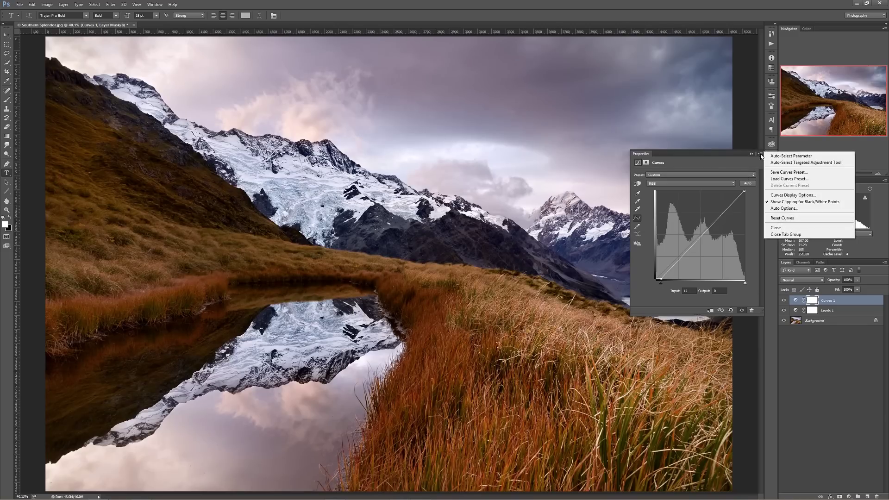
{"action": "left_click", "coordinate": [786, 202]}
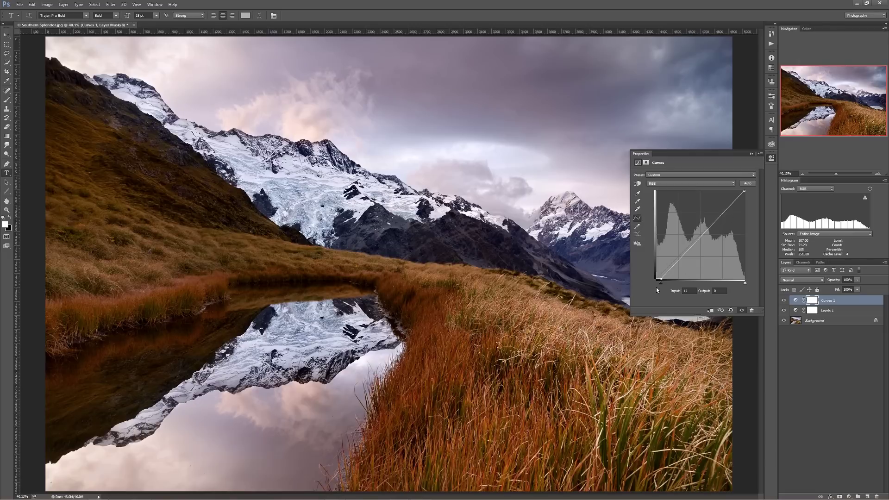
{"action": "left_click_drag", "start_coordinate": [662, 284], "coordinate": [659, 285]}
{"action": "left_click_drag", "start_coordinate": [746, 285], "coordinate": [739, 285]}
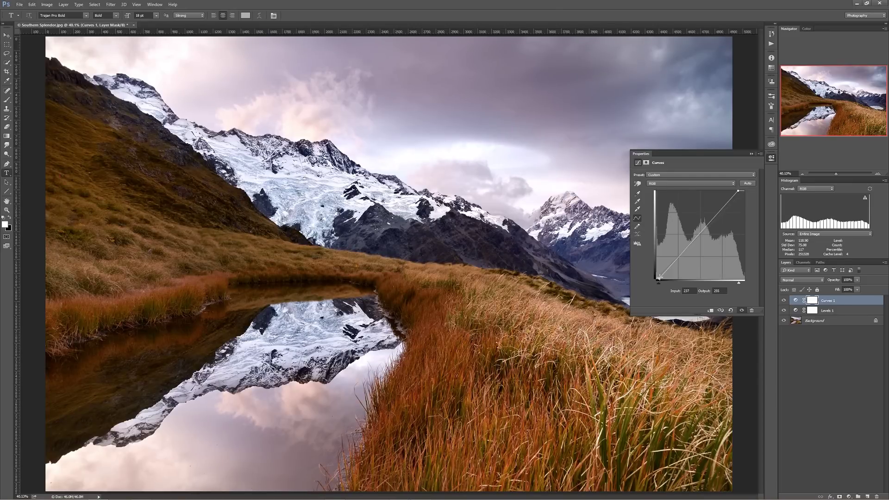
{"action": "left_click", "coordinate": [730, 310]}
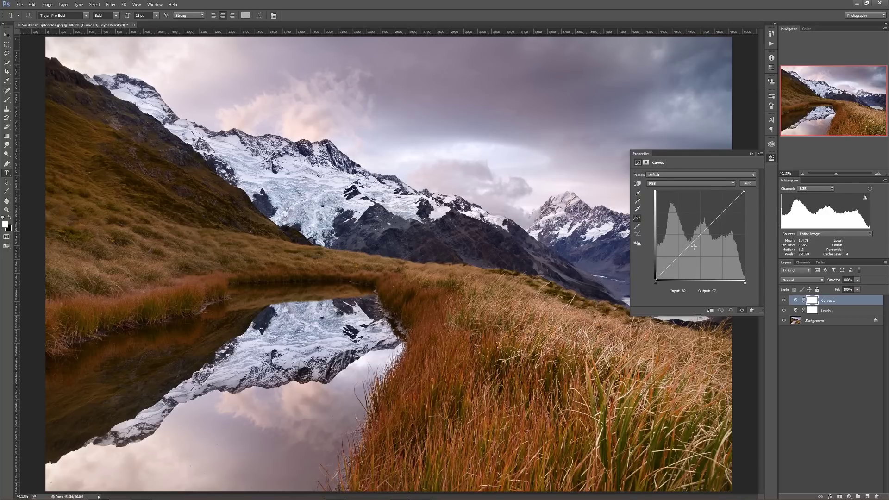
{"action": "left_click", "coordinate": [797, 312]}
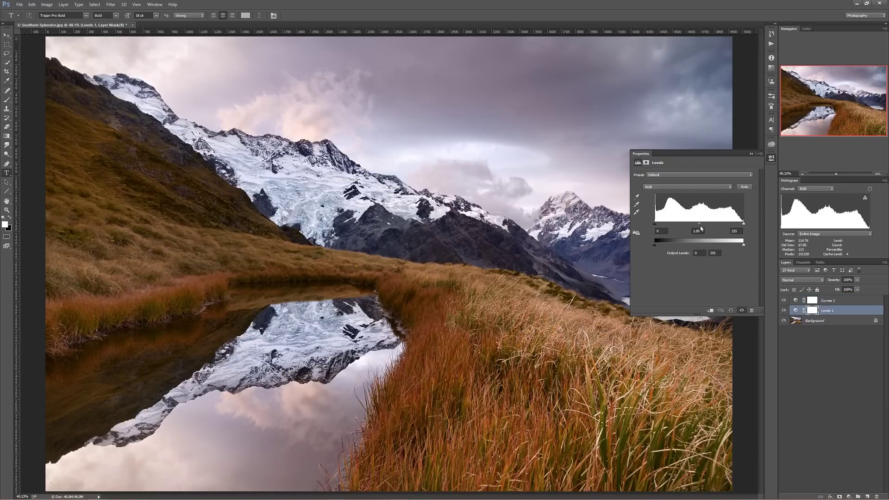
Step: On Curves 1, try a brightening point, then nudge the midpoint up and pull it down to darken
{"action": "left_click", "coordinate": [797, 301]}
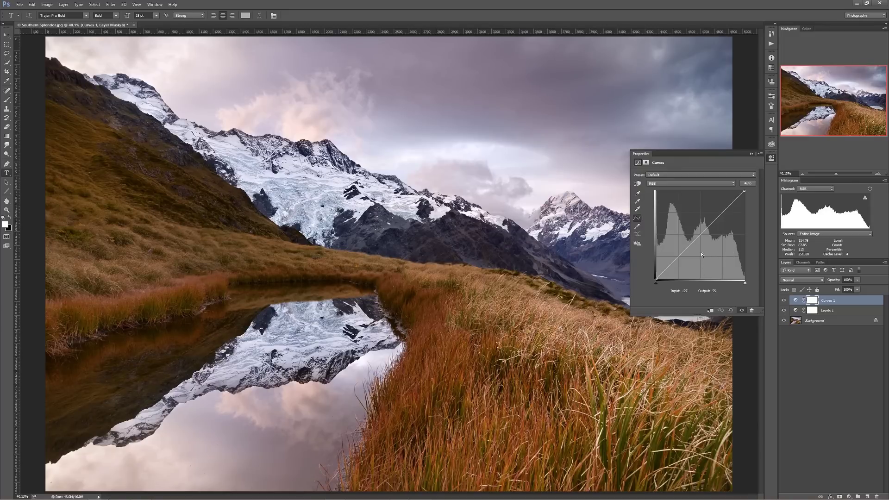
{"action": "left_click_drag", "start_coordinate": [699, 284], "coordinate": [754, 288]}
{"action": "left_click_drag", "start_coordinate": [701, 234], "coordinate": [702, 227]}
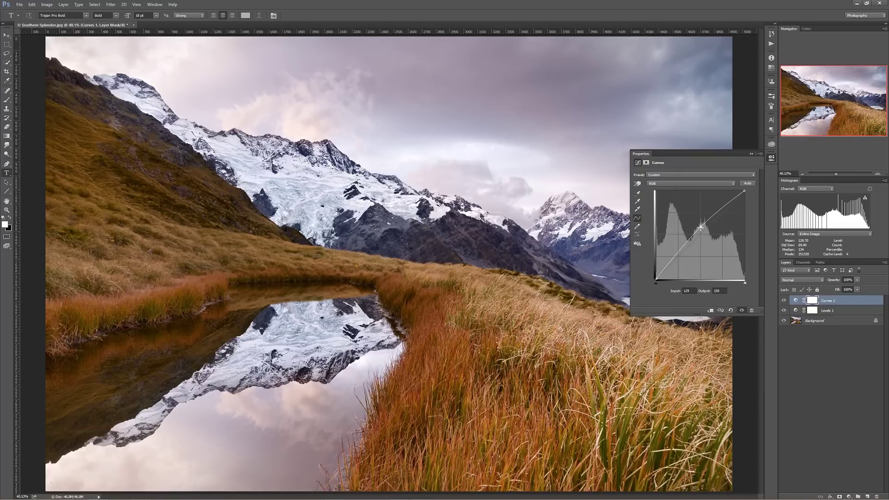
{"action": "mouse_move", "coordinate": [701, 227]}
{"action": "left_mouse_down"}
{"action": "mouse_move", "coordinate": [701, 246]}
{"action": "mouse_move", "coordinate": [701, 234]}
{"action": "left_mouse_up"}
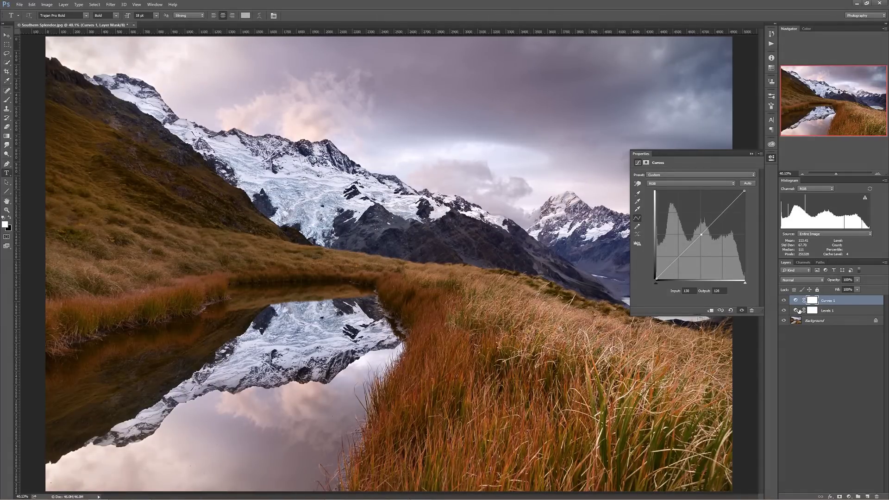
Step: Darken midtones with the Levels gamma and a lowered curve midpoint, then reset Levels 1 to its defaults
{"action": "left_click", "coordinate": [799, 311]}
{"action": "mouse_move", "coordinate": [700, 223]}
{"action": "left_mouse_down"}
{"action": "mouse_move", "coordinate": [710, 224]}
{"action": "mouse_move", "coordinate": [693, 225]}
{"action": "left_mouse_up"}
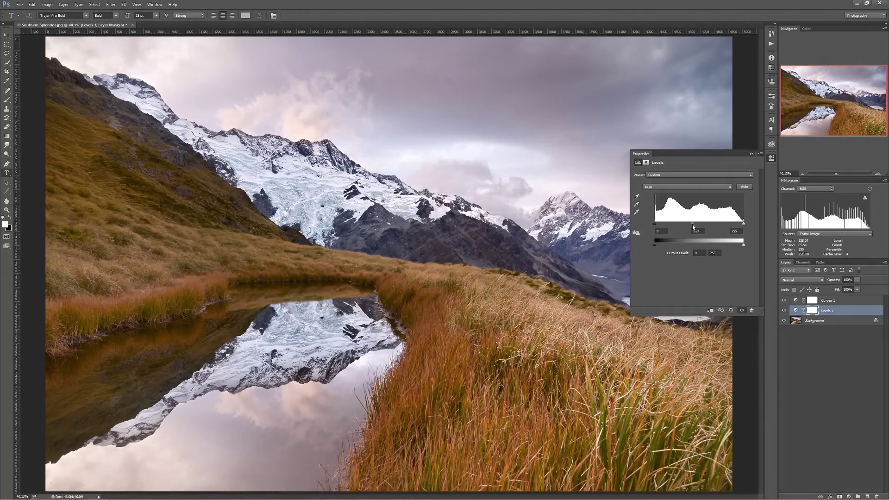
{"action": "left_click_drag", "start_coordinate": [690, 224], "coordinate": [709, 223]}
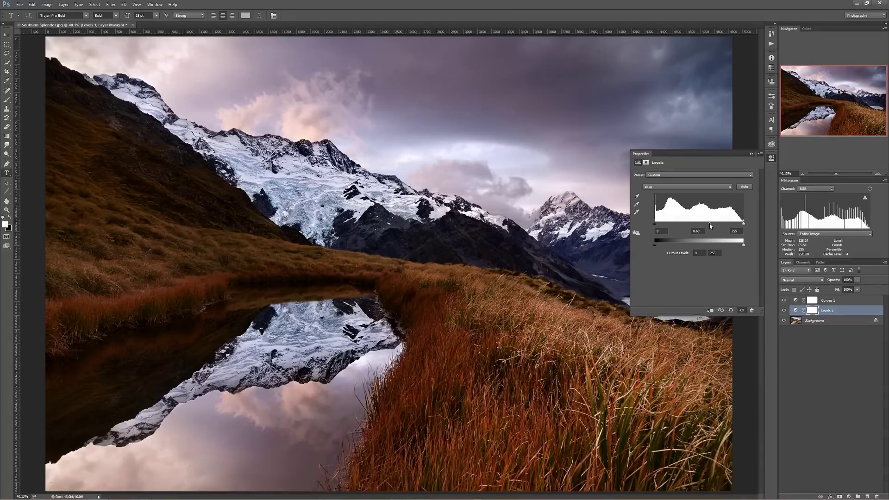
{"action": "left_click", "coordinate": [796, 300]}
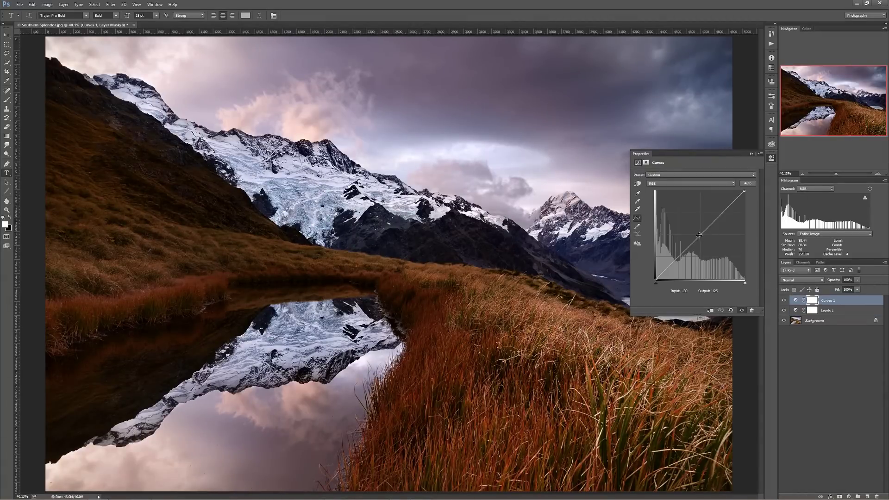
{"action": "left_click_drag", "start_coordinate": [701, 235], "coordinate": [701, 239]}
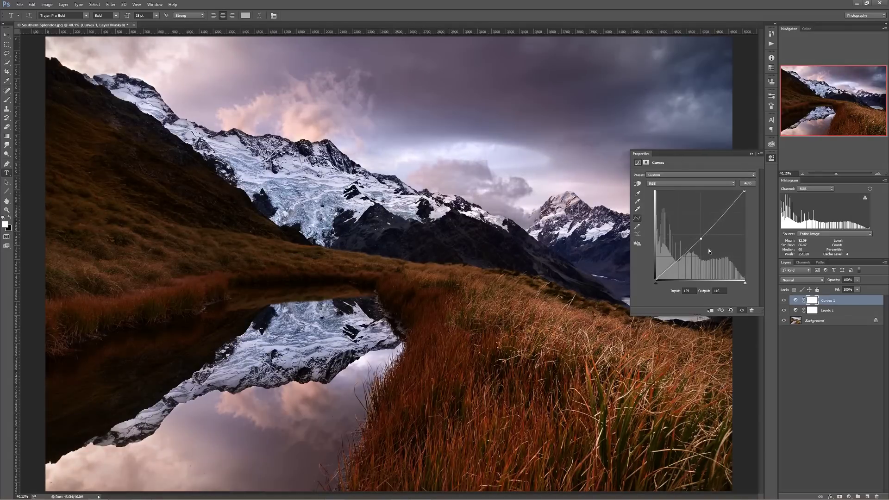
{"action": "left_click", "coordinate": [797, 311]}
{"action": "left_click", "coordinate": [732, 310]}
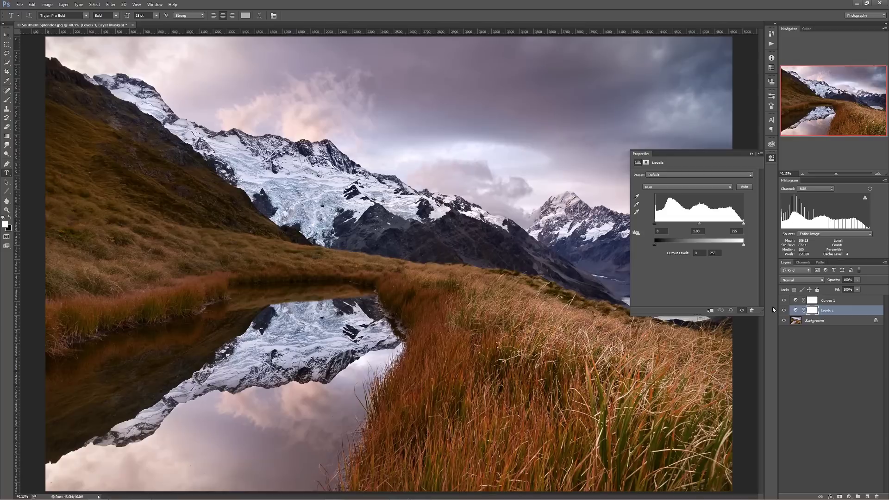
{"action": "left_click", "coordinate": [796, 300]}
Step: Reset Curves 1, test black output 18 and a lowered white point, then restore 0/0 and 255/255
{"action": "left_click", "coordinate": [731, 310]}
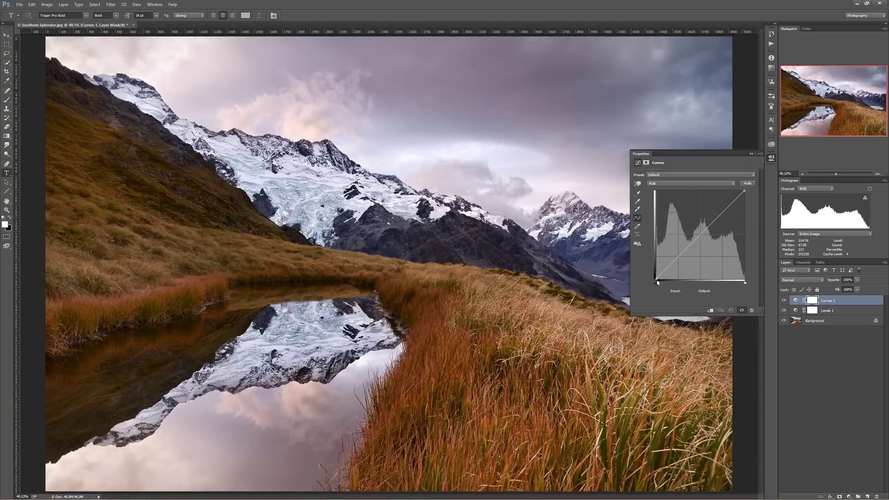
{"action": "left_click_drag", "start_coordinate": [657, 278], "coordinate": [654, 270]}
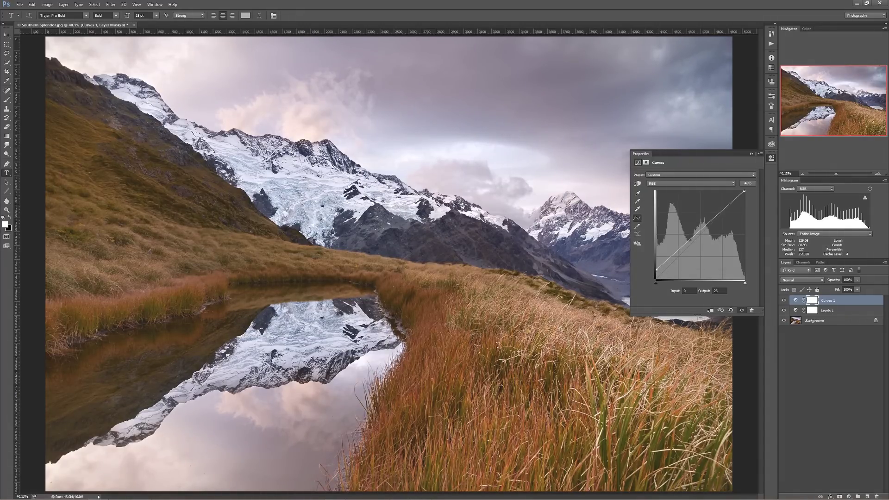
{"action": "left_click_drag", "start_coordinate": [656, 272], "coordinate": [654, 275]}
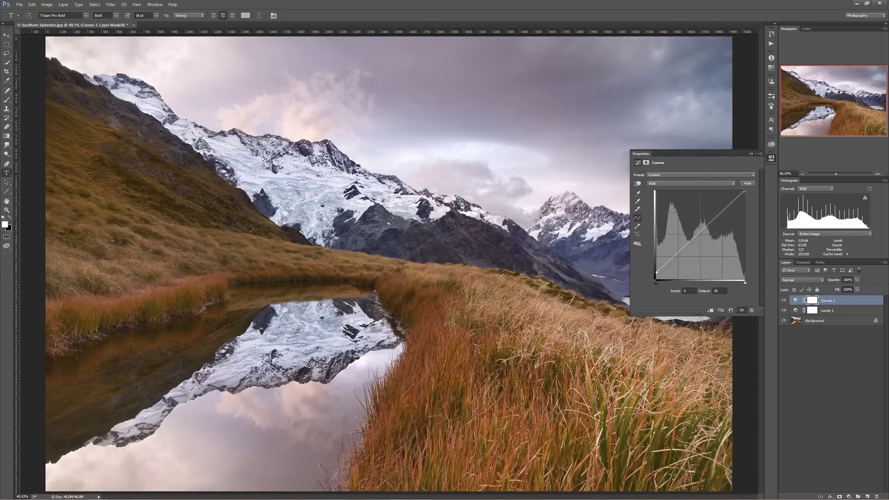
{"action": "left_click_drag", "start_coordinate": [744, 190], "coordinate": [749, 202]}
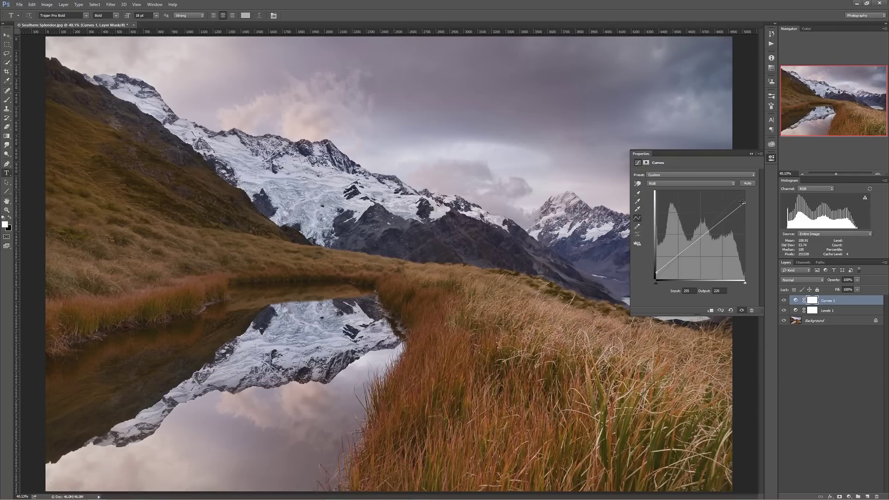
{"action": "left_click_drag", "start_coordinate": [743, 202], "coordinate": [744, 190]}
{"action": "left_click_drag", "start_coordinate": [655, 280], "coordinate": [656, 280]}
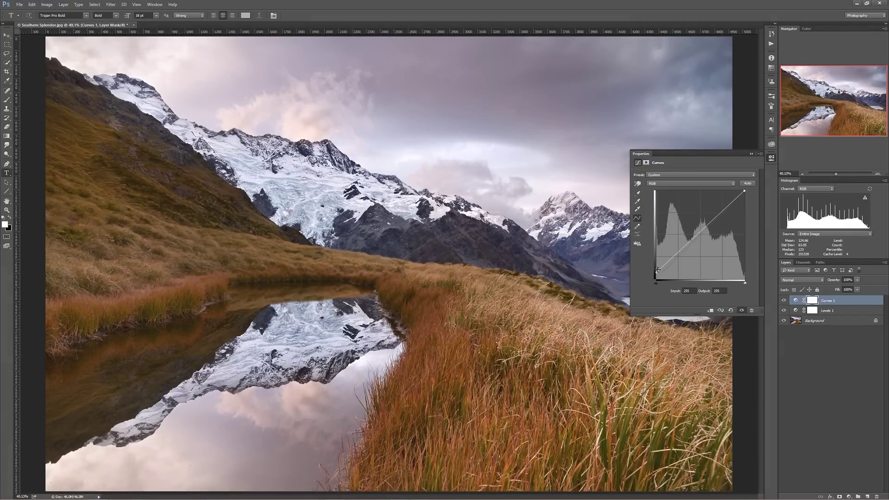
{"action": "left_click", "coordinate": [637, 194]}
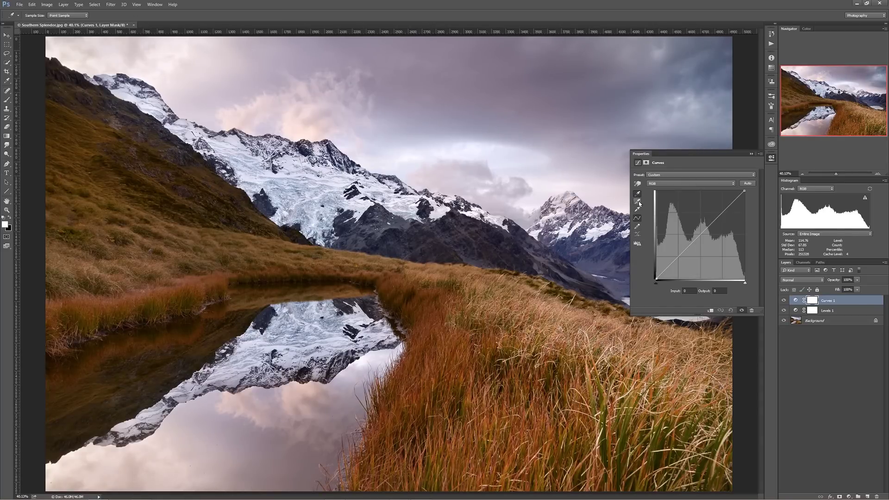
{"action": "left_click", "coordinate": [638, 195]}
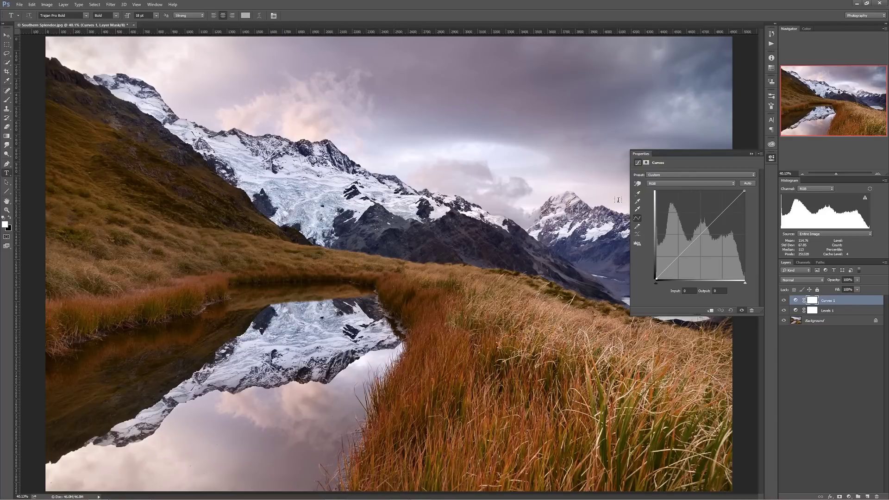
{"action": "left_click", "coordinate": [637, 194]}
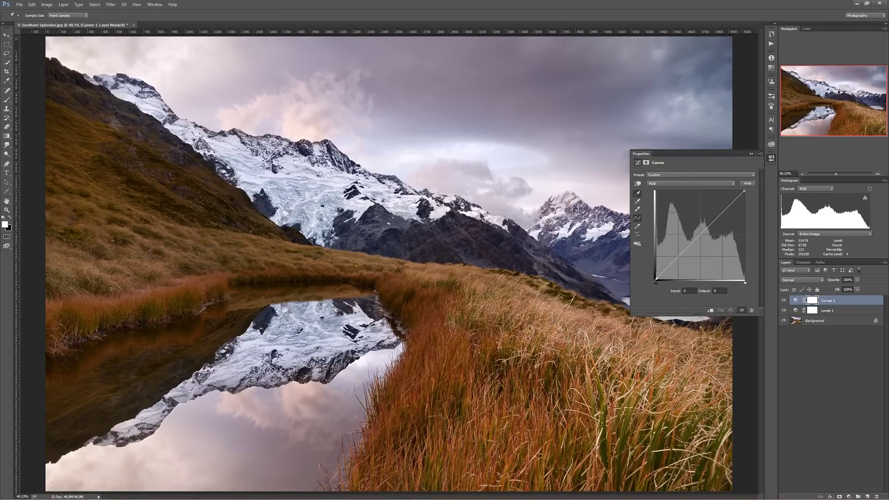
{"action": "left_click", "coordinate": [302, 371]}
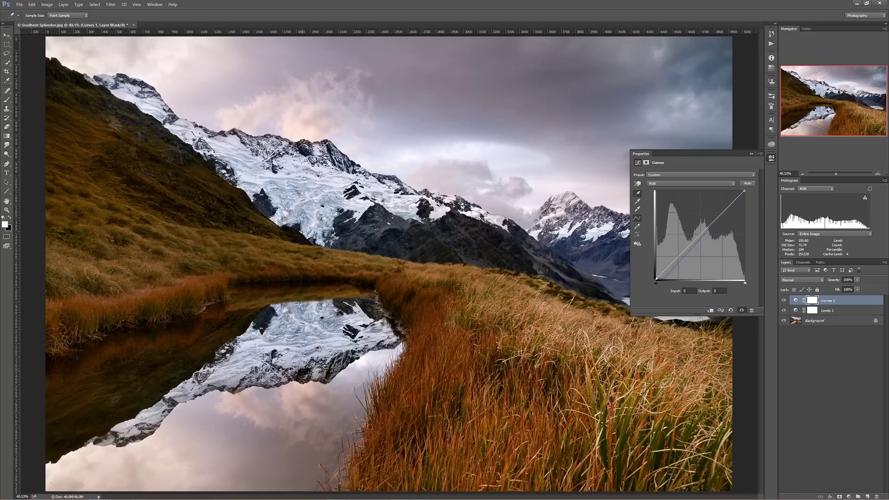
{"action": "left_click", "coordinate": [638, 209]}
{"action": "left_click", "coordinate": [175, 38]}
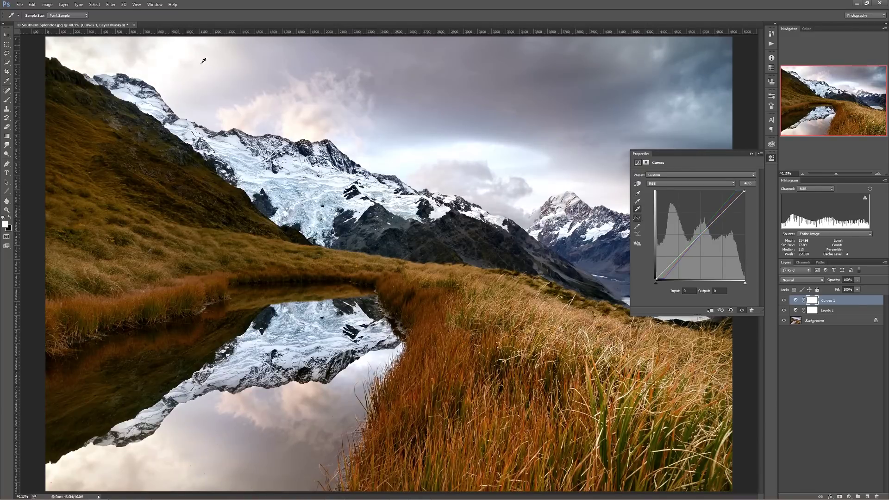
{"action": "left_click", "coordinate": [732, 310]}
{"action": "left_click", "coordinate": [638, 202]}
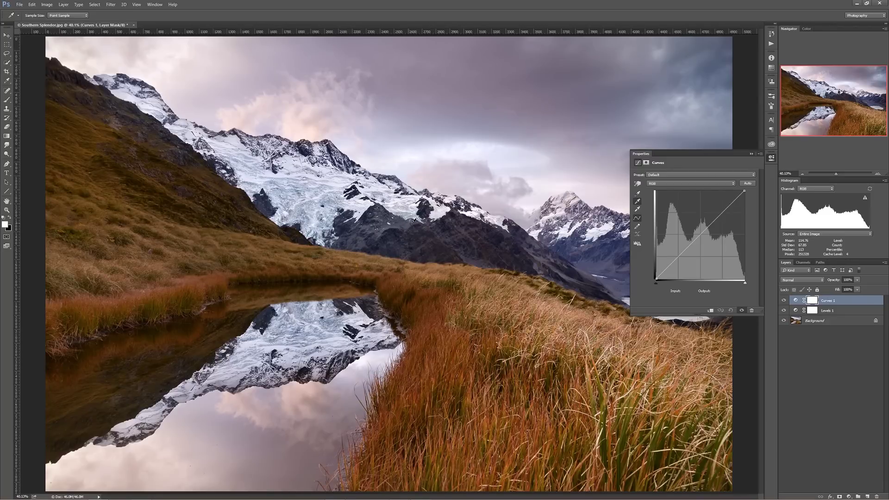
{"action": "left_click", "coordinate": [638, 202]}
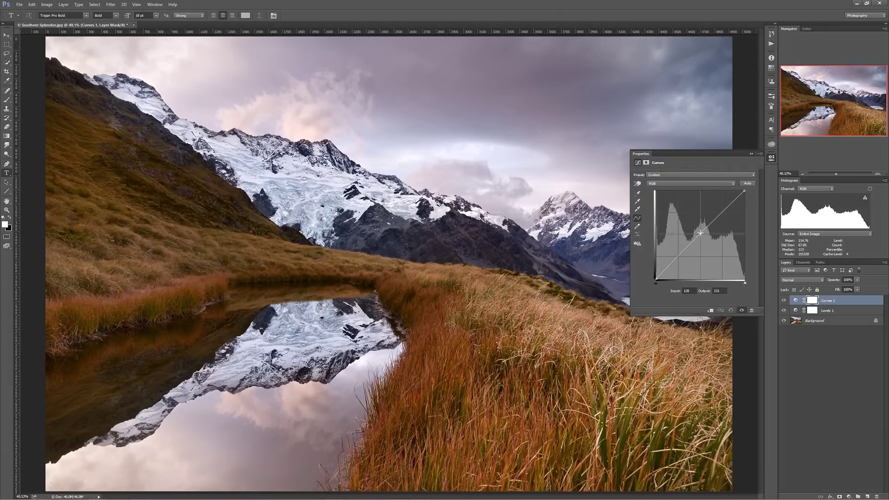
{"action": "left_click_drag", "start_coordinate": [701, 235], "coordinate": [702, 233]}
{"action": "left_click", "coordinate": [724, 212]}
{"action": "left_click_drag", "start_coordinate": [723, 212], "coordinate": [723, 206]}
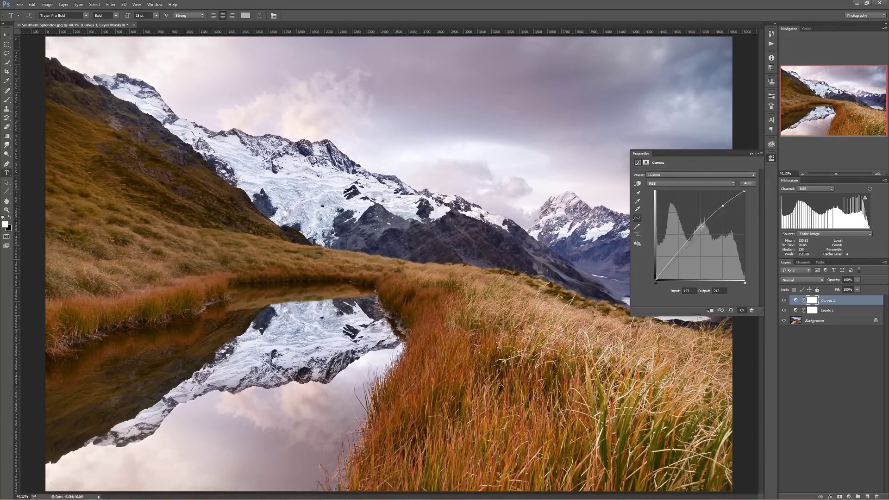
{"action": "left_click_drag", "start_coordinate": [700, 225], "coordinate": [700, 235]}
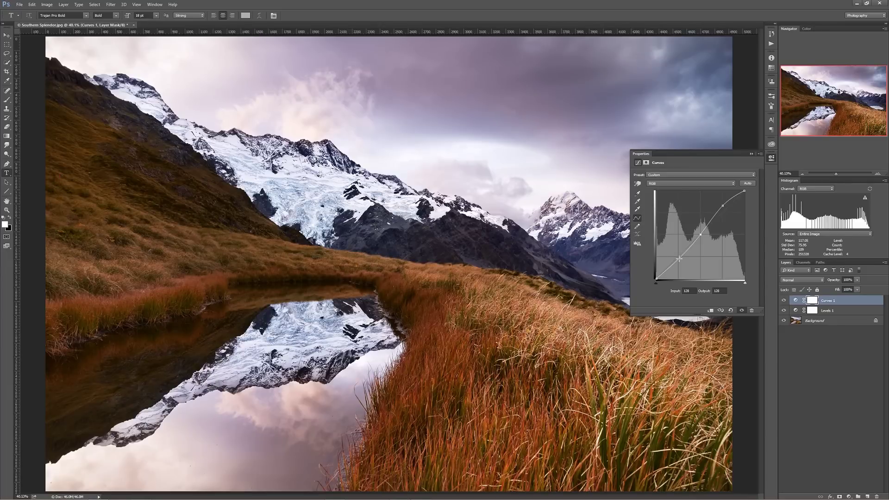
{"action": "left_click_drag", "start_coordinate": [679, 259], "coordinate": [679, 257]}
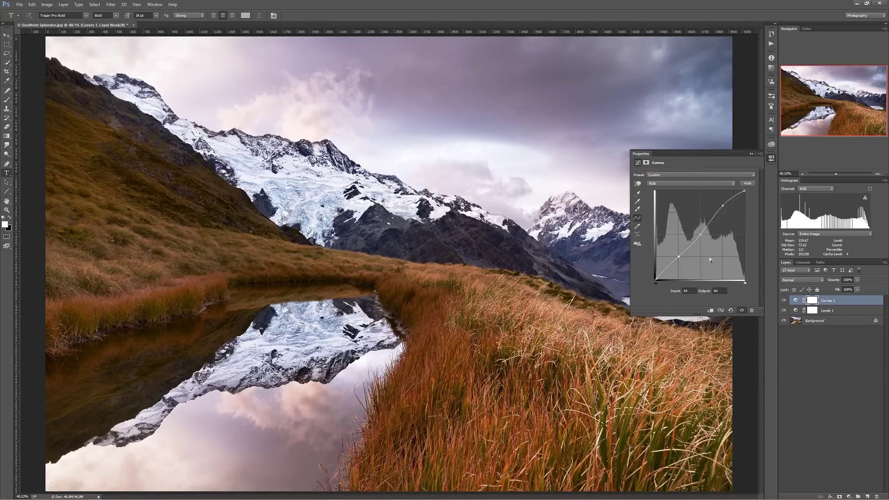
{"action": "left_click", "coordinate": [700, 235], "text": "ctrl"}
{"action": "left_click", "coordinate": [723, 205], "text": "ctrl"}
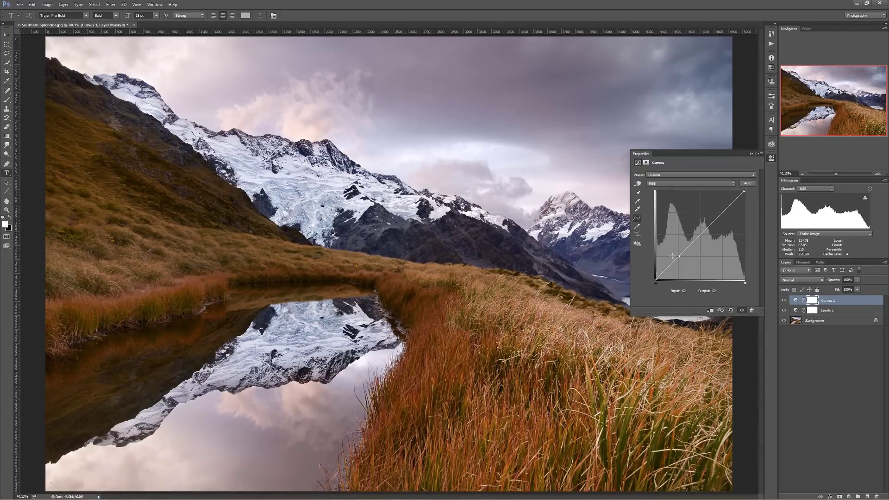
{"action": "left_click", "coordinate": [678, 256], "text": "ctrl"}
Step: Adjust the curve on the photo, lifting dark tones and nudging sky tones into a gentle S-curve
{"action": "left_click", "coordinate": [638, 185]}
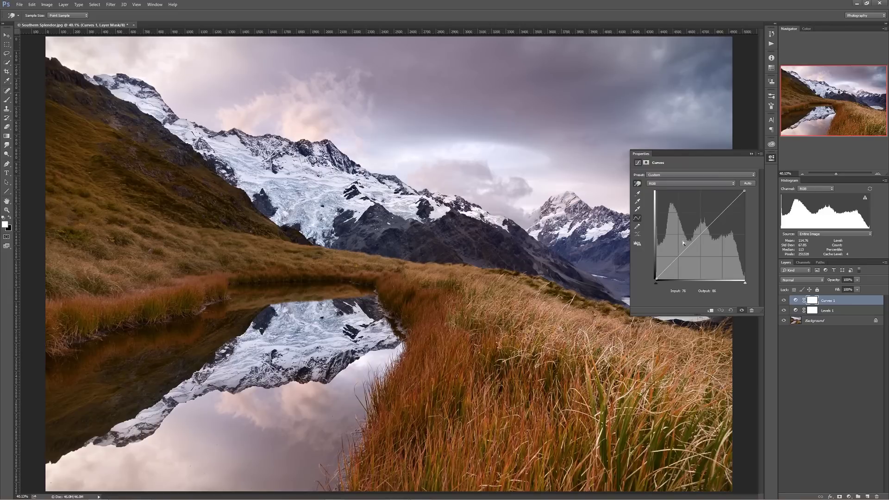
{"action": "left_click_drag", "start_coordinate": [683, 252], "coordinate": [671, 265]}
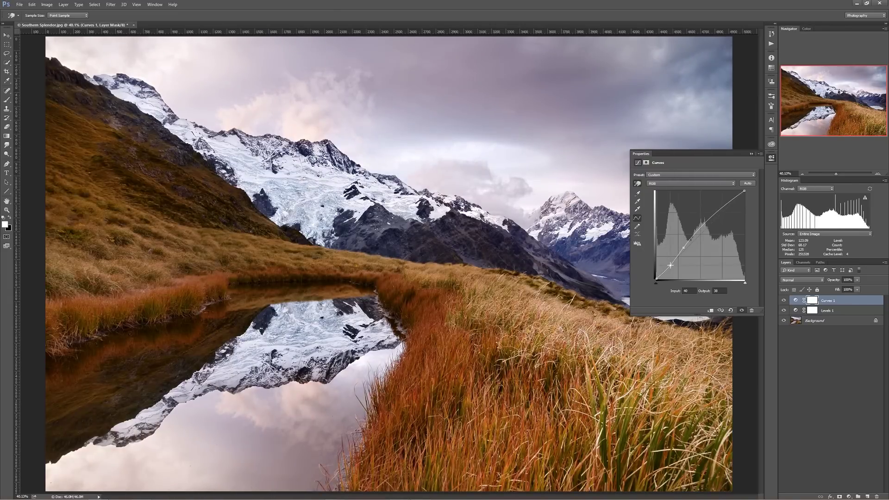
{"action": "left_click_drag", "start_coordinate": [683, 250], "coordinate": [629, 269]}
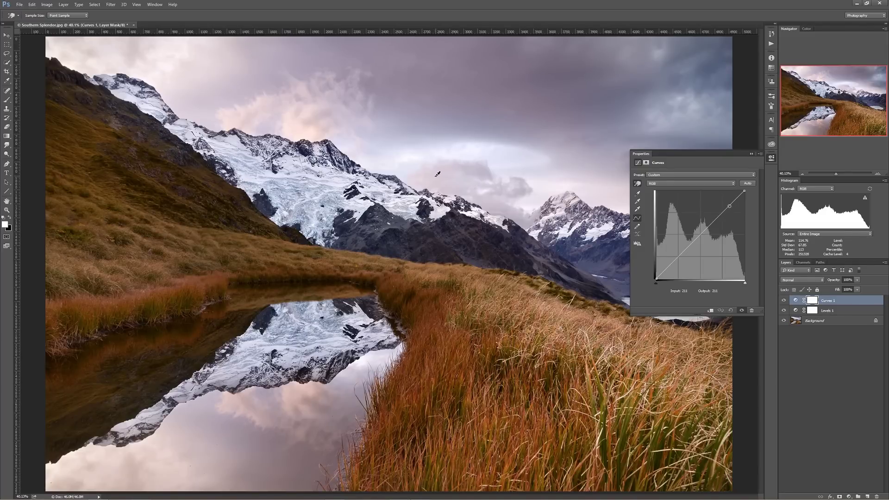
{"action": "left_click_drag", "start_coordinate": [437, 174], "coordinate": [439, 171]}
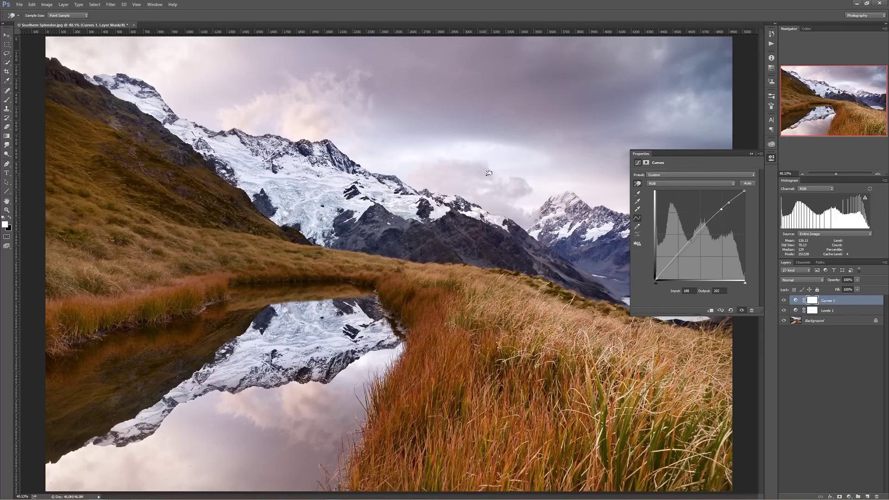
{"action": "left_click_drag", "start_coordinate": [488, 173], "coordinate": [489, 176]}
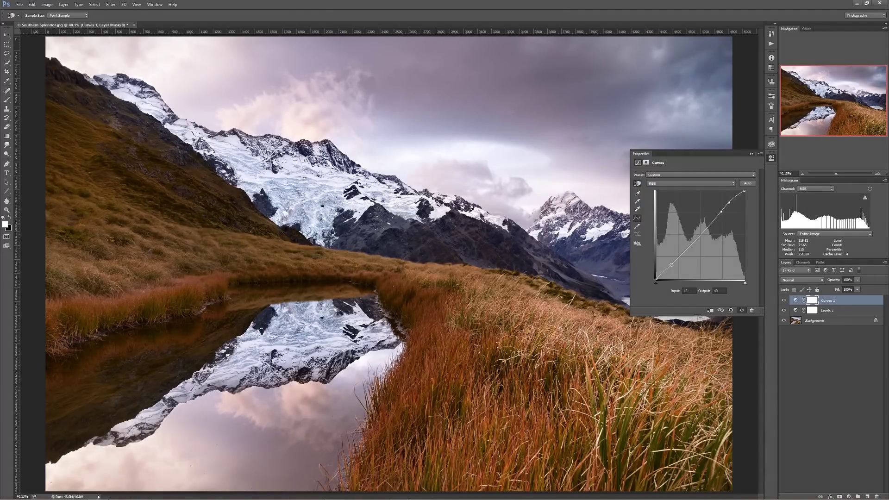
Step: Toggle Curves 1 visibility repeatedly to compare before and after, then open the channel list
{"action": "left_click", "coordinate": [784, 301]}
{"action": "left_click", "coordinate": [785, 300]}
{"action": "key", "text": "t"}
{"action": "left_click", "coordinate": [785, 301]}
{"action": "left_click", "coordinate": [786, 302]}
{"action": "left_click", "coordinate": [787, 302]}
{"action": "left_click", "coordinate": [787, 302]}
{"action": "left_click", "coordinate": [787, 302]}
{"action": "left_click", "coordinate": [787, 302]}
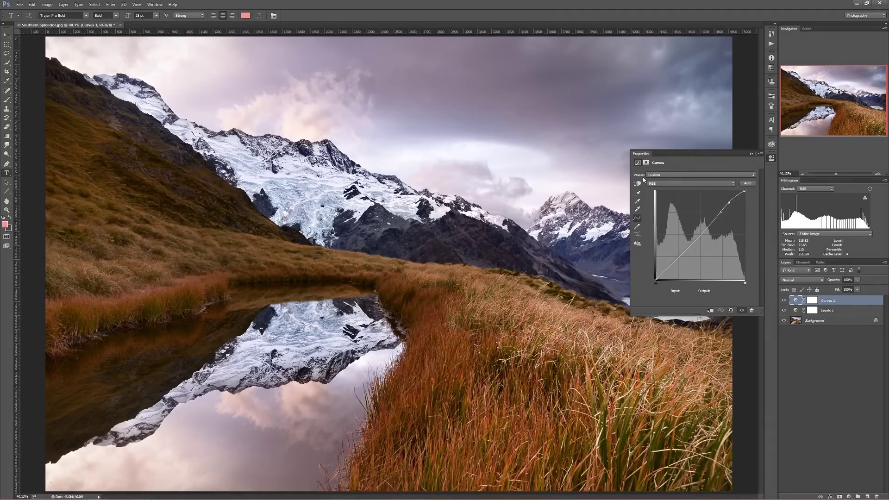
{"action": "key", "text": "i"}
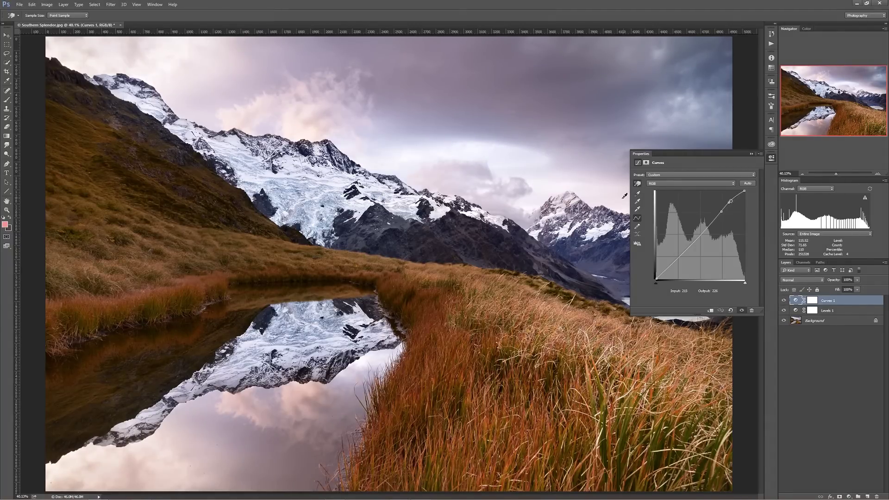
{"action": "left_click", "coordinate": [710, 183]}
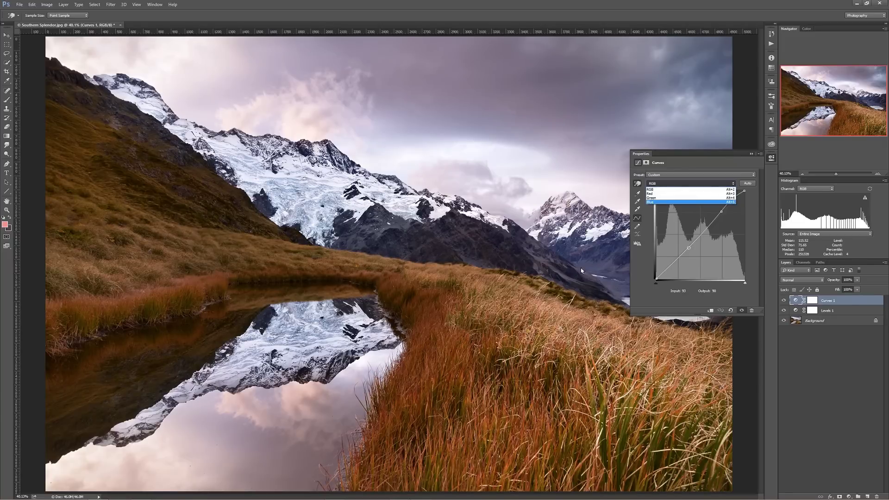
Step: On the Blue channel, add midtone and highlight points and pull them lower to cool the image
{"action": "left_click", "coordinate": [680, 201]}
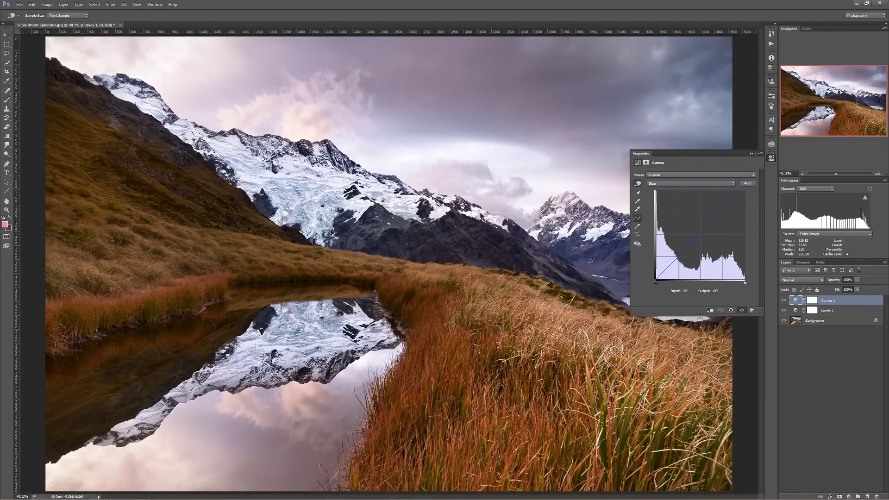
{"action": "left_click_drag", "start_coordinate": [589, 260], "coordinate": [588, 263]}
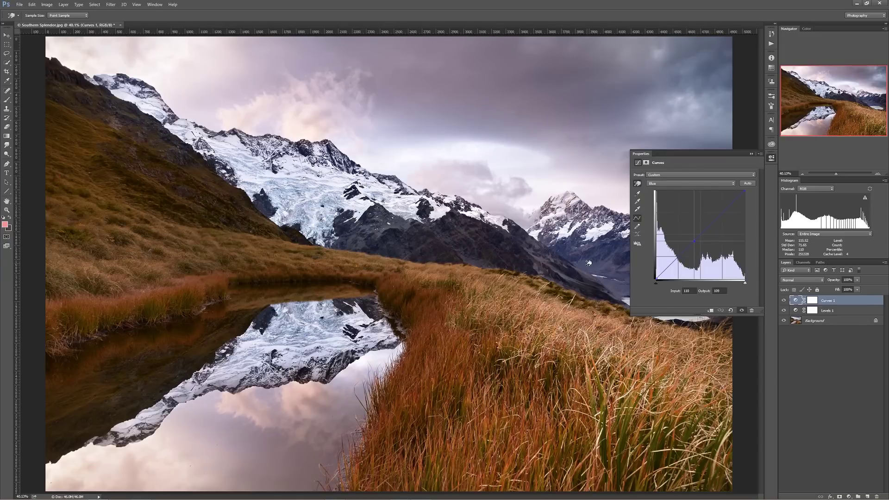
{"action": "left_click_drag", "start_coordinate": [589, 263], "coordinate": [584, 264]}
{"action": "left_click", "coordinate": [472, 125]}
{"action": "left_click", "coordinate": [472, 123]}
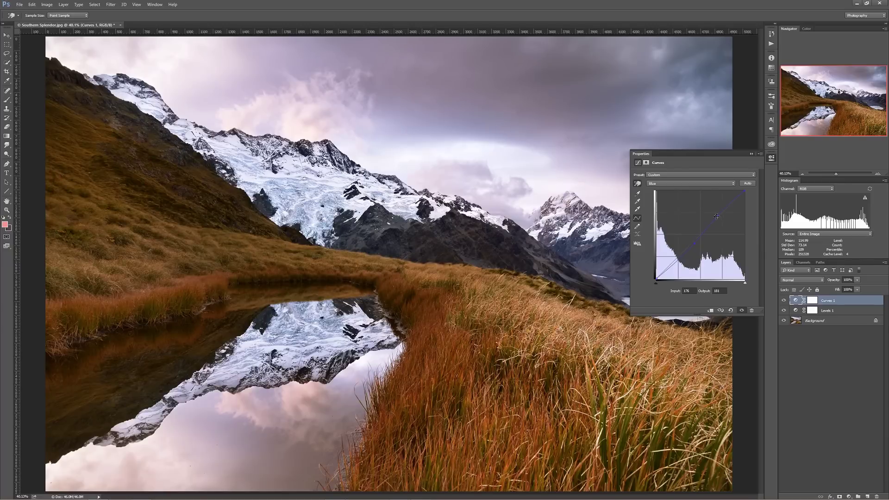
{"action": "left_click_drag", "start_coordinate": [718, 216], "coordinate": [695, 243]}
Step: Reset Curves 1 to its Default straight diagonal, close its Properties, and hide the Curves 1 layer
{"action": "left_click", "coordinate": [731, 310]}
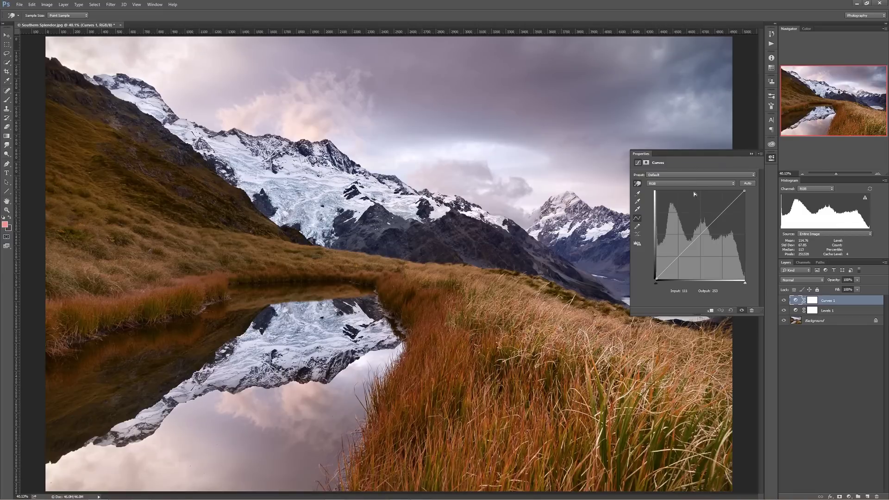
{"action": "left_click", "coordinate": [767, 160]}
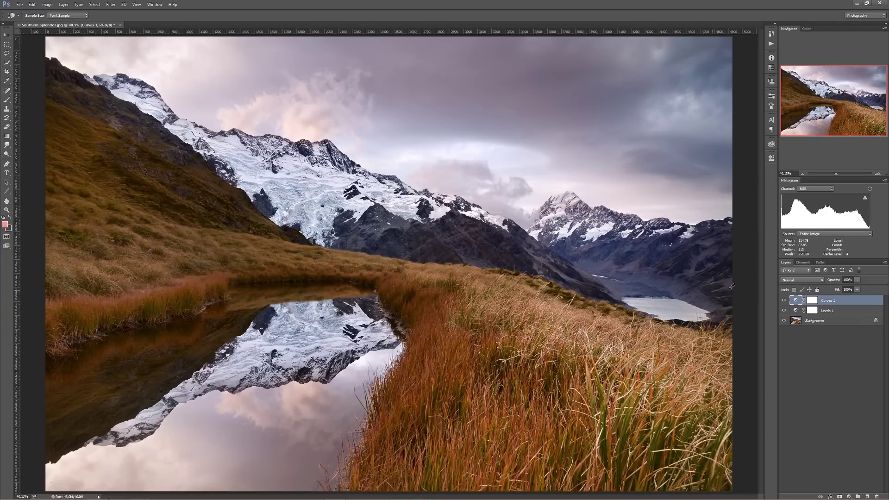
{"action": "left_click", "coordinate": [783, 300]}
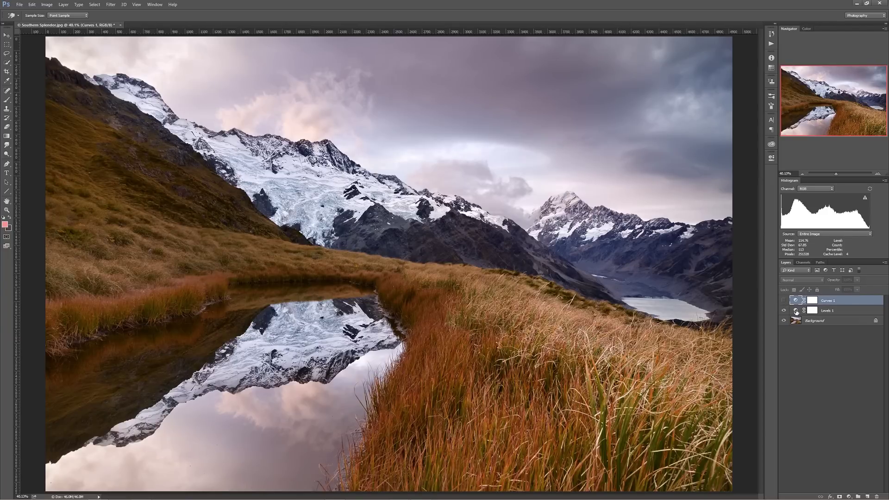
Step: Reopen the Levels 1 Properties and expand its Preset list, currently on Default
{"action": "double_click", "coordinate": [796, 311]}
{"action": "key", "text": "t"}
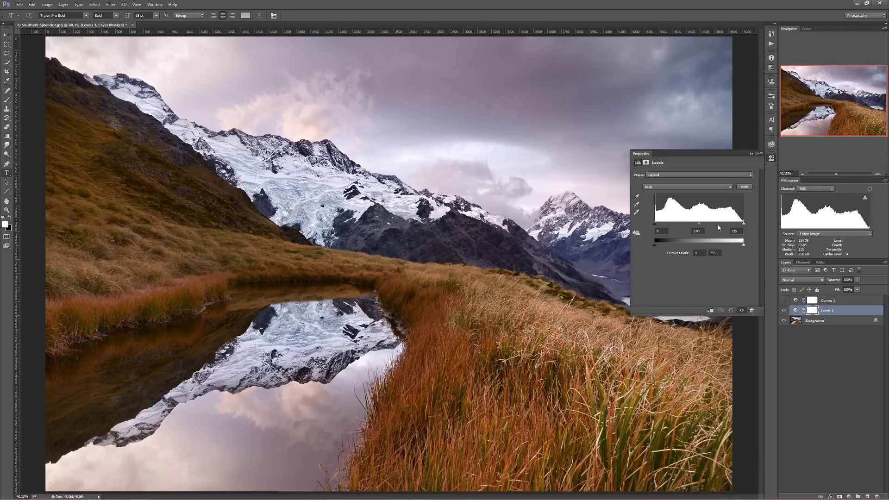
{"action": "left_click", "coordinate": [704, 175]}
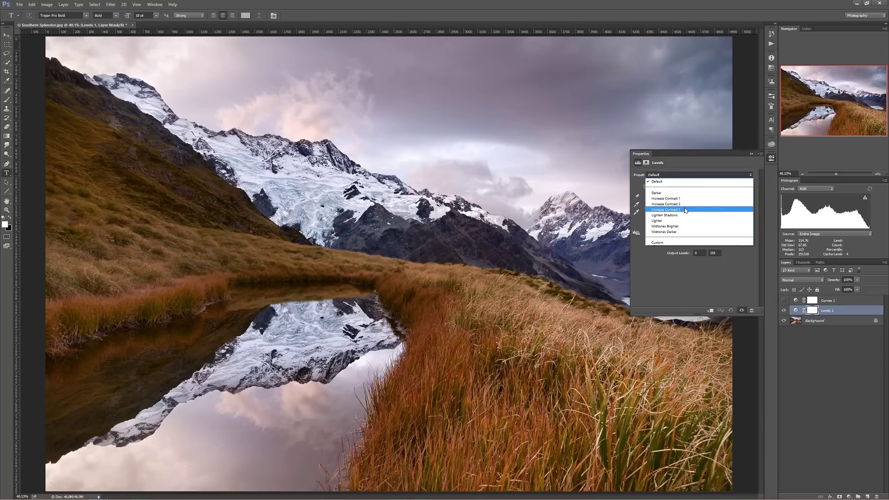
Step: Apply Increase Contrast 3 to Levels 1, then hide Levels 1 and make Curves 1 visible
{"action": "left_click", "coordinate": [730, 210]}
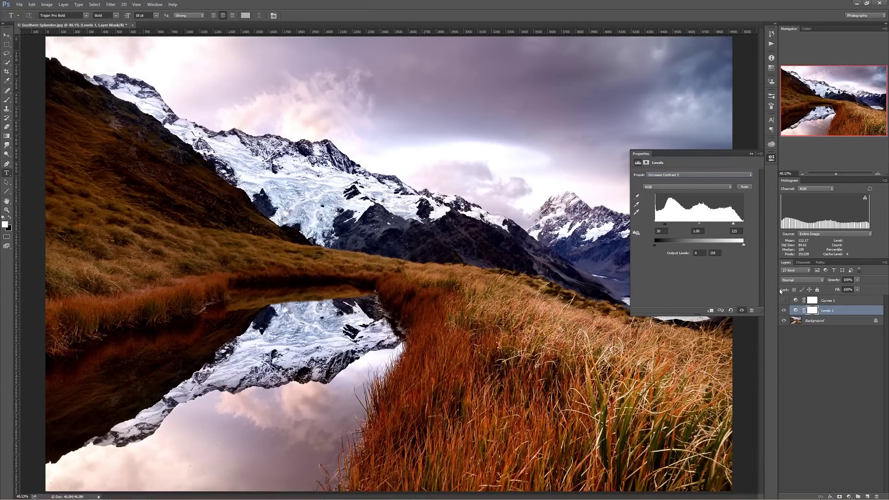
{"action": "left_click", "coordinate": [785, 310]}
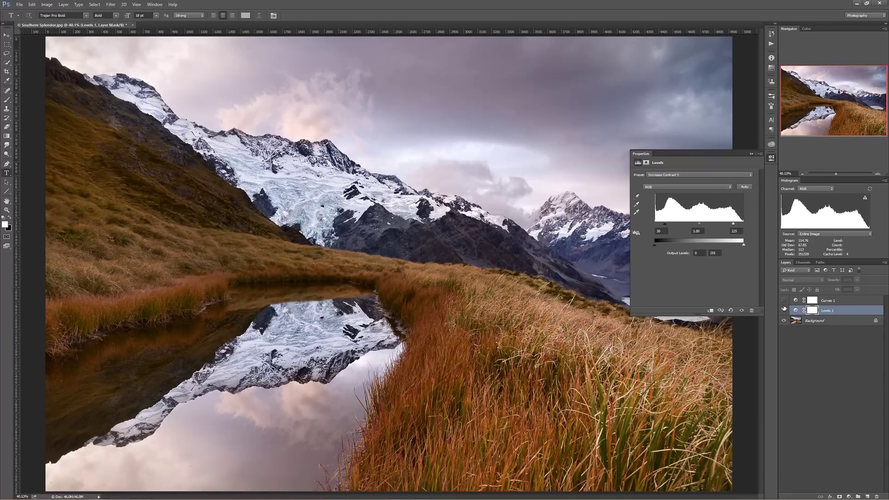
{"action": "left_click", "coordinate": [784, 300]}
Step: Shape Curves 1 into an S-curve by raising an upper point and lowering a shadow point
{"action": "left_click", "coordinate": [795, 301]}
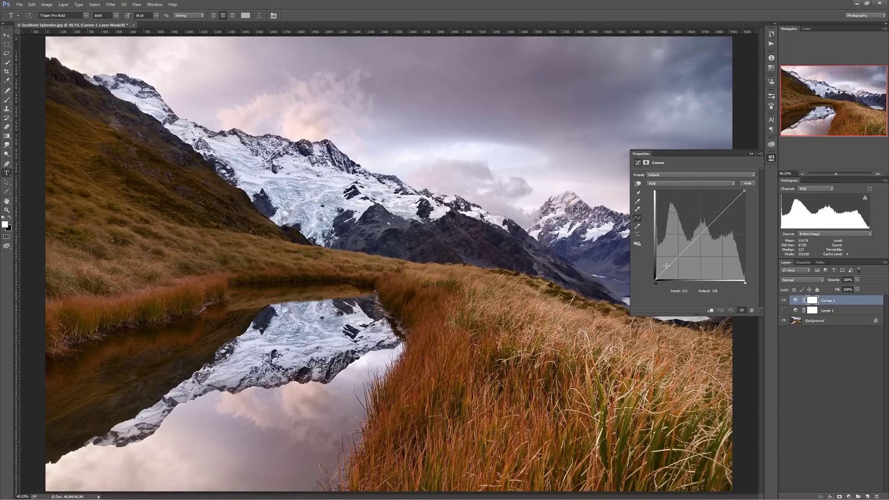
{"action": "left_click", "coordinate": [744, 192]}
{"action": "left_click_drag", "start_coordinate": [722, 211], "coordinate": [723, 205]}
{"action": "left_click_drag", "start_coordinate": [677, 256], "coordinate": [677, 260]}
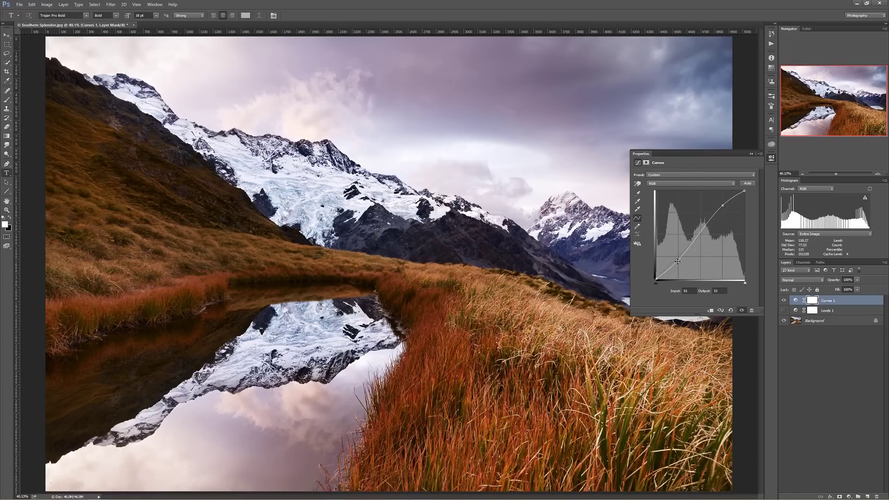
Step: Refine the Curves 1 S-curve, adjusting the highlight and shadow points and adding an upper point
{"action": "left_click_drag", "start_coordinate": [677, 261], "coordinate": [678, 263]}
{"action": "left_click_drag", "start_coordinate": [723, 205], "coordinate": [723, 204]}
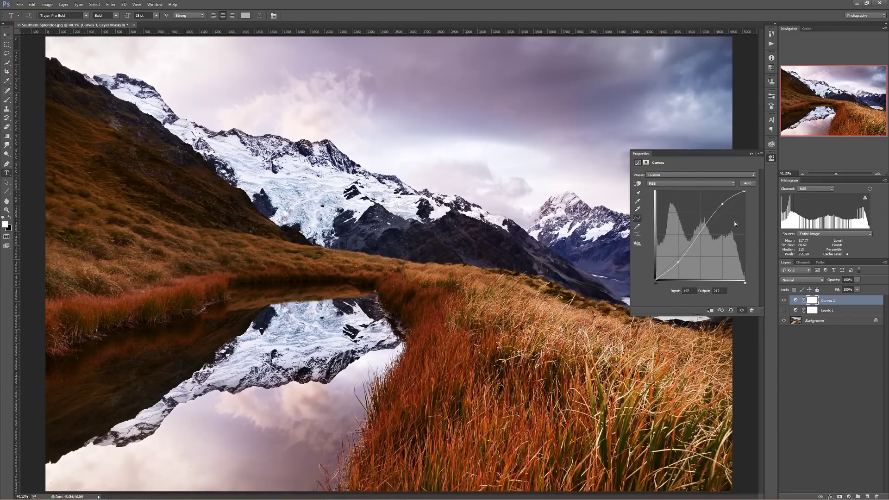
{"action": "left_click_drag", "start_coordinate": [723, 204], "coordinate": [723, 195]}
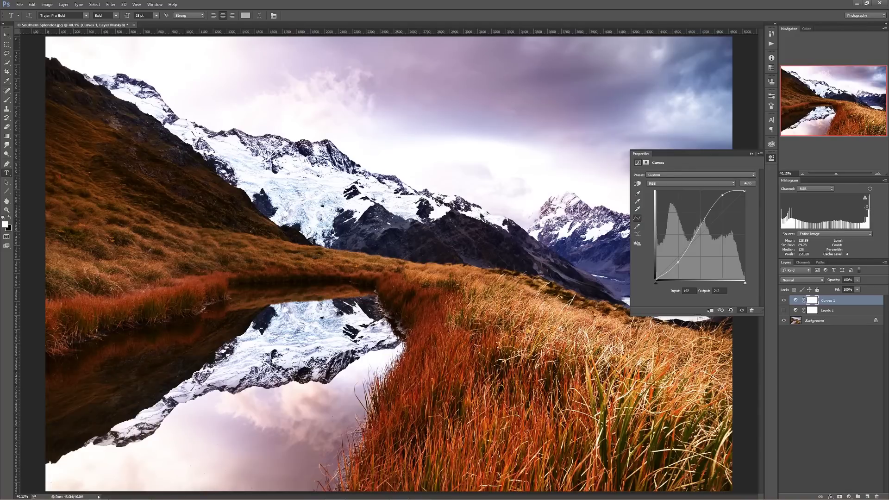
{"action": "left_click_drag", "start_coordinate": [722, 195], "coordinate": [720, 210]}
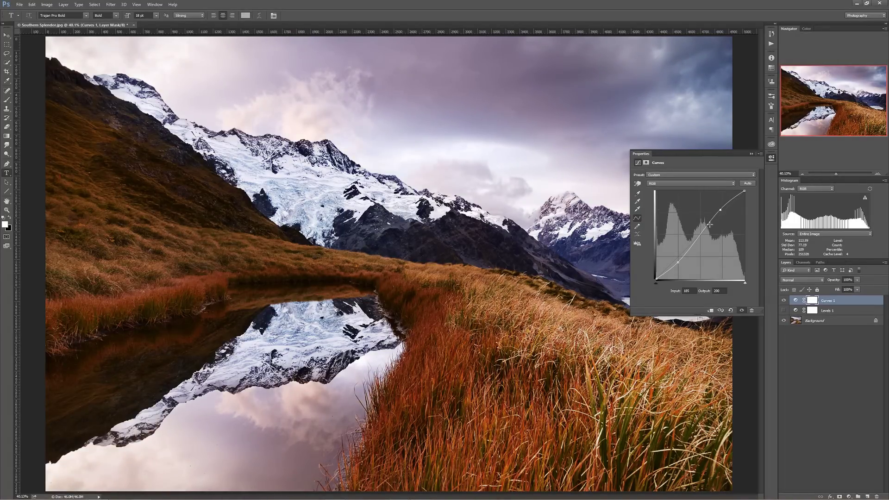
{"action": "mouse_move", "coordinate": [677, 264]}
{"action": "left_mouse_down"}
{"action": "mouse_move", "coordinate": [677, 272]}
{"action": "mouse_move", "coordinate": [677, 261]}
{"action": "left_mouse_up"}
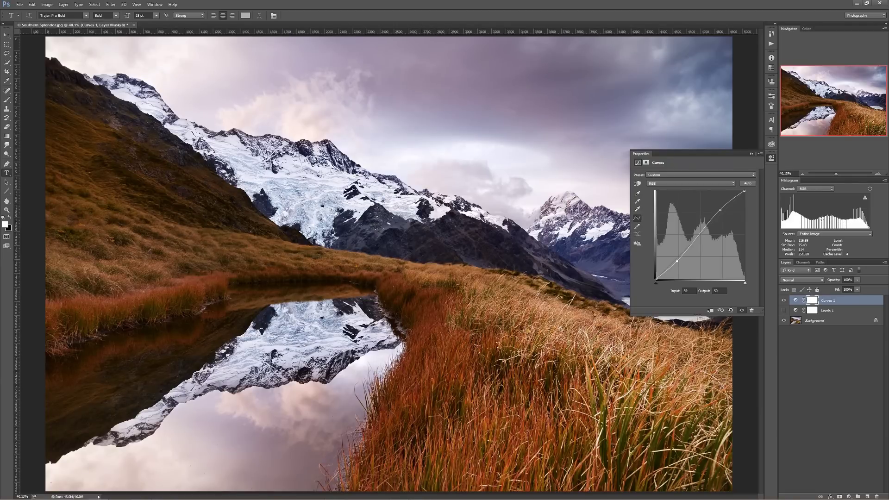
{"action": "left_click", "coordinate": [721, 211]}
Step: Close the Curves settings, hide Curves 1, and show Levels 1 again
{"action": "left_click", "coordinate": [772, 158]}
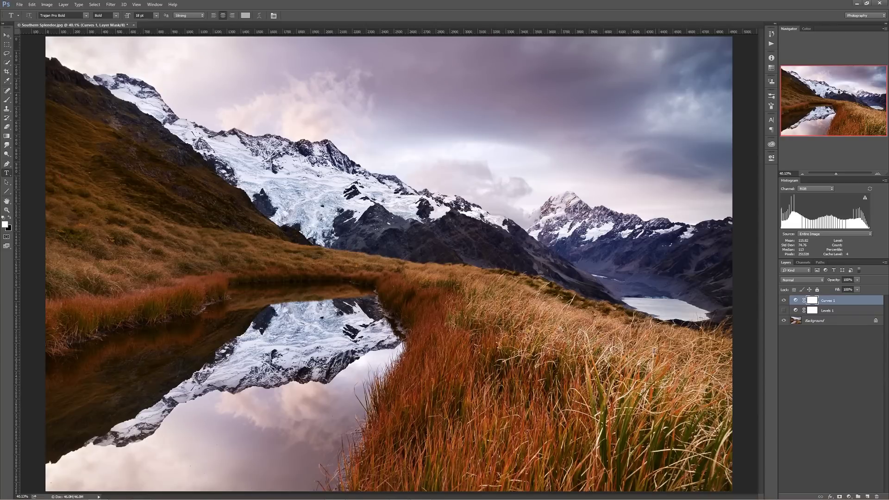
{"action": "left_click", "coordinate": [784, 301]}
{"action": "left_click", "coordinate": [784, 311]}
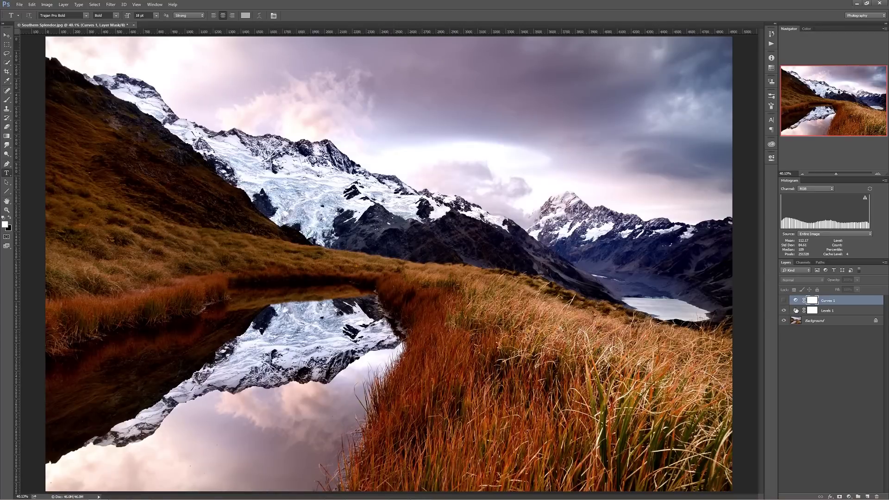
Step: Move the Levels 1 black input from 30 to 0 and the white input from 225 to 255
{"action": "double_click", "coordinate": [795, 311]}
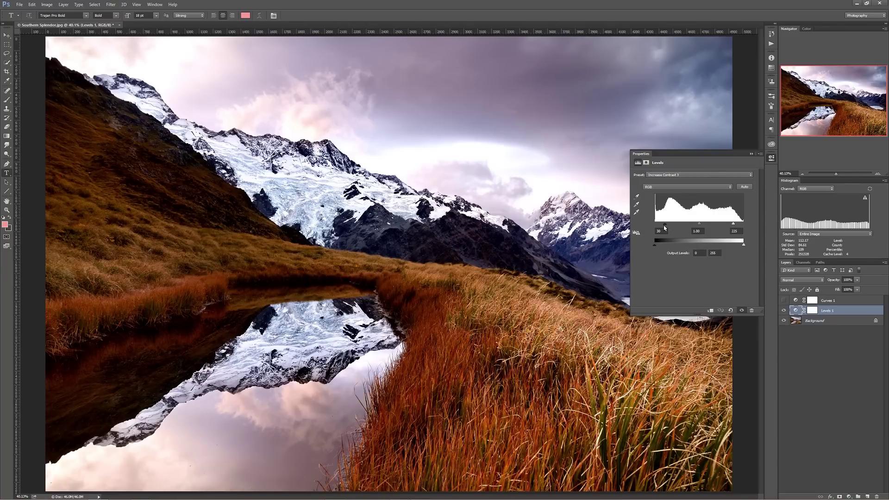
{"action": "left_click_drag", "start_coordinate": [666, 224], "coordinate": [648, 229]}
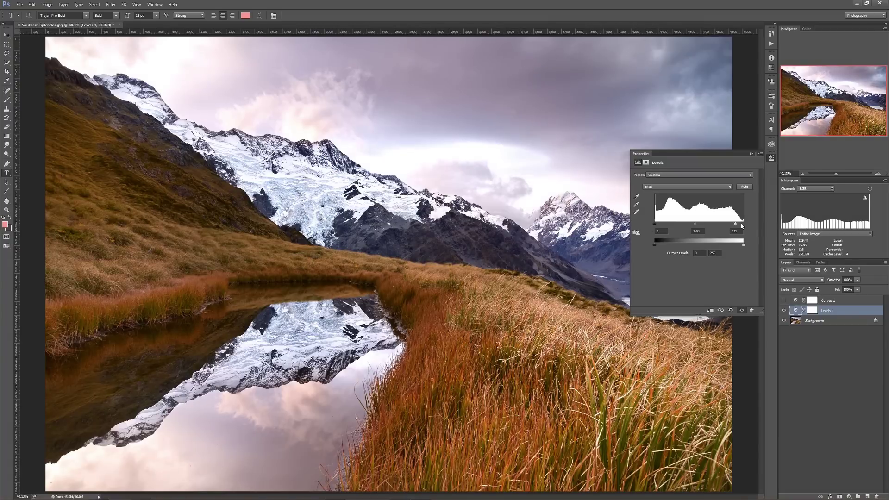
{"action": "left_click_drag", "start_coordinate": [732, 225], "coordinate": [747, 230]}
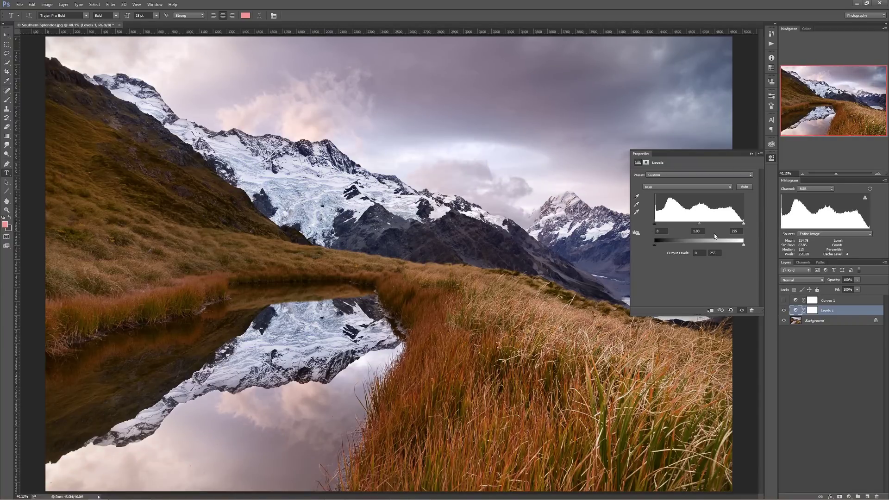